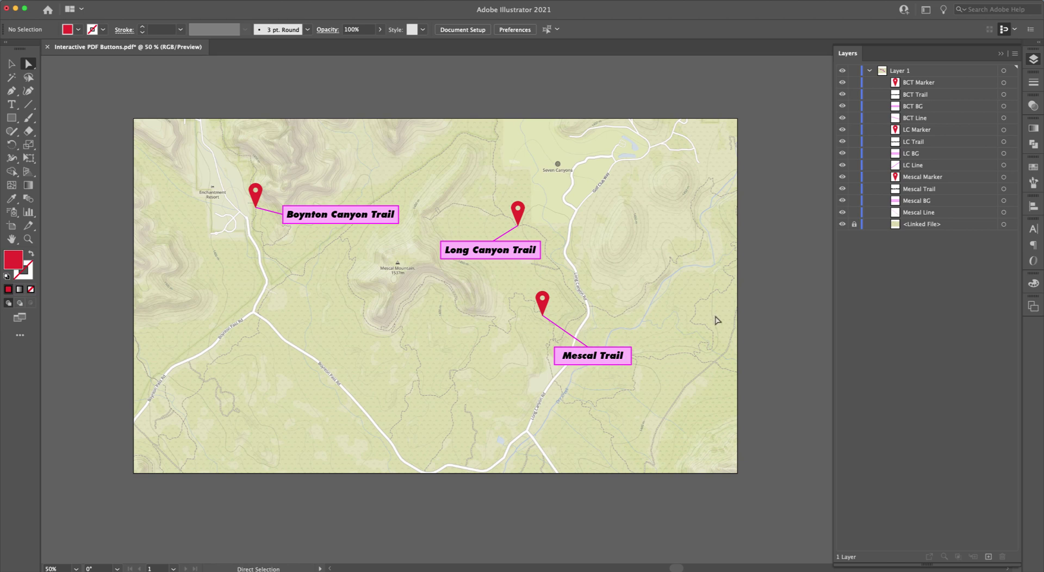
- Add a new layer above Layer 1 and name it Mescal
{"action": "left_click", "coordinate": [902, 72]}
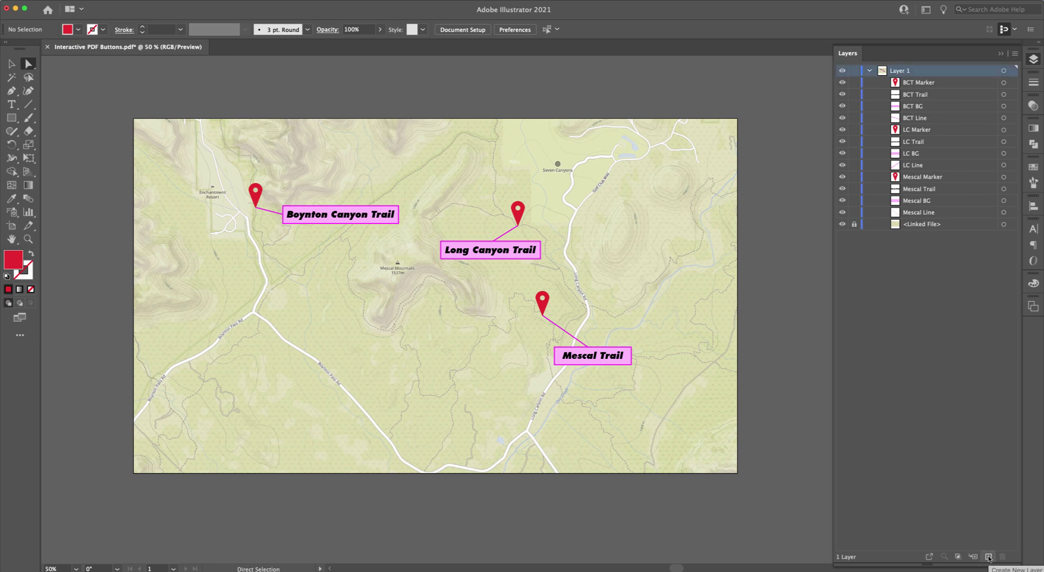
{"action": "left_click", "coordinate": [988, 557]}
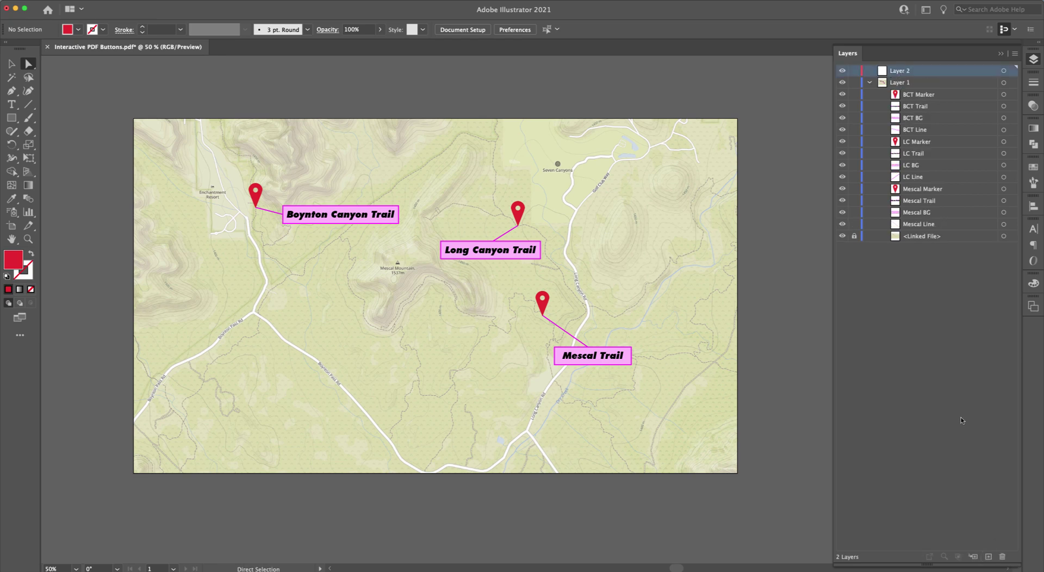
{"action": "double_click", "coordinate": [903, 72]}
{"action": "type", "text": "Mescal"}
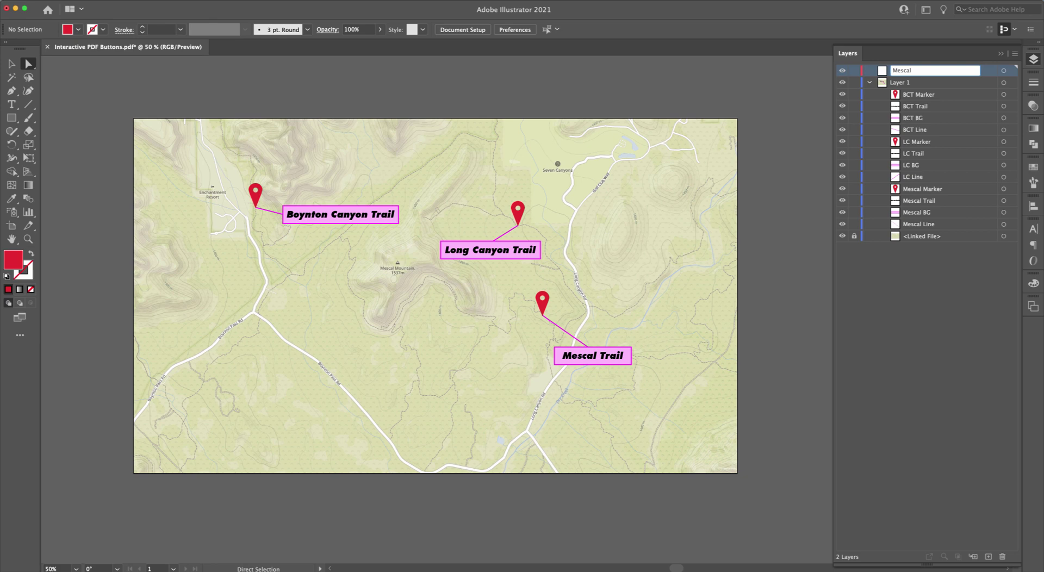
{"action": "key", "text": "Return"}
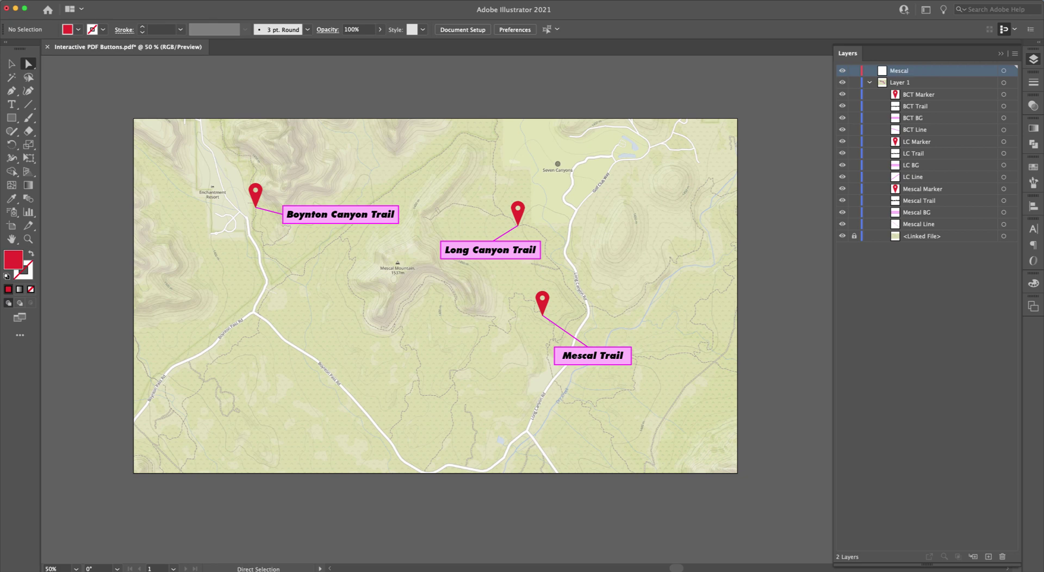
- Move Mescal Trail, Mescal BG and Mescal Line into the Mescal layer
{"action": "left_click", "coordinate": [945, 202]}
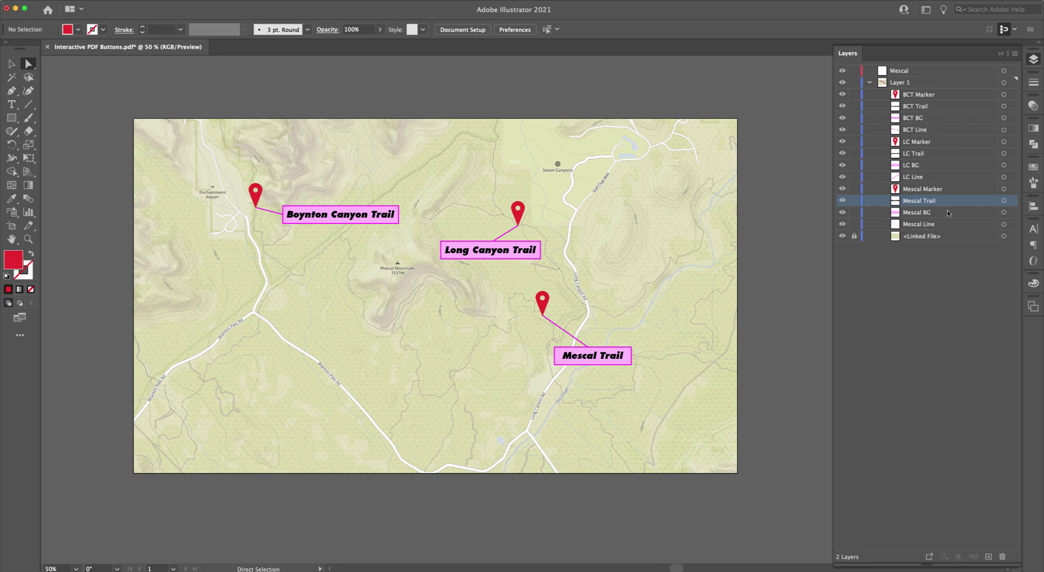
{"action": "left_click", "coordinate": [947, 212], "text": "super"}
{"action": "left_click", "coordinate": [949, 225], "text": "super"}
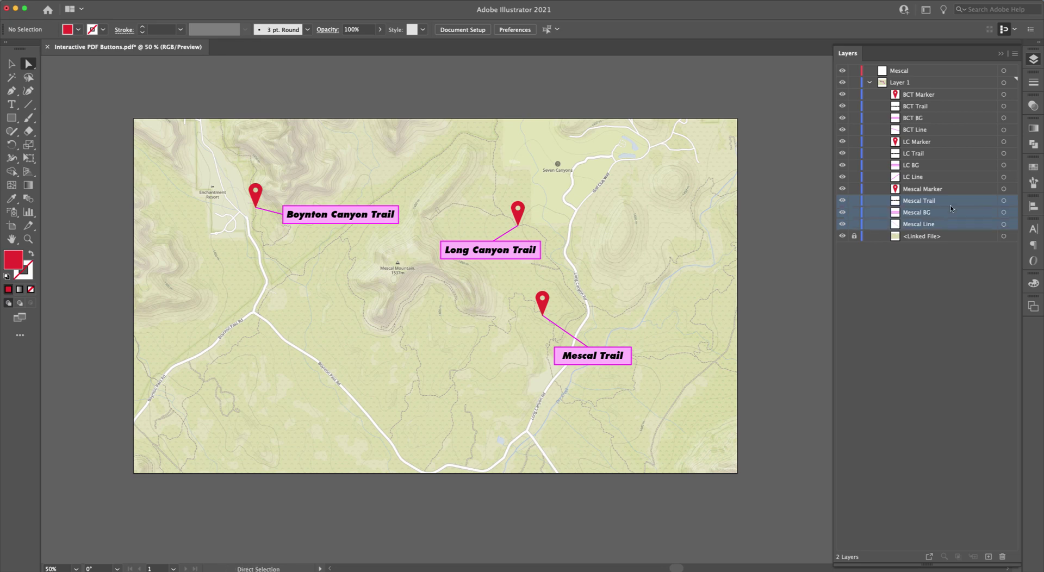
{"action": "left_click_drag", "start_coordinate": [938, 201], "coordinate": [911, 69]}
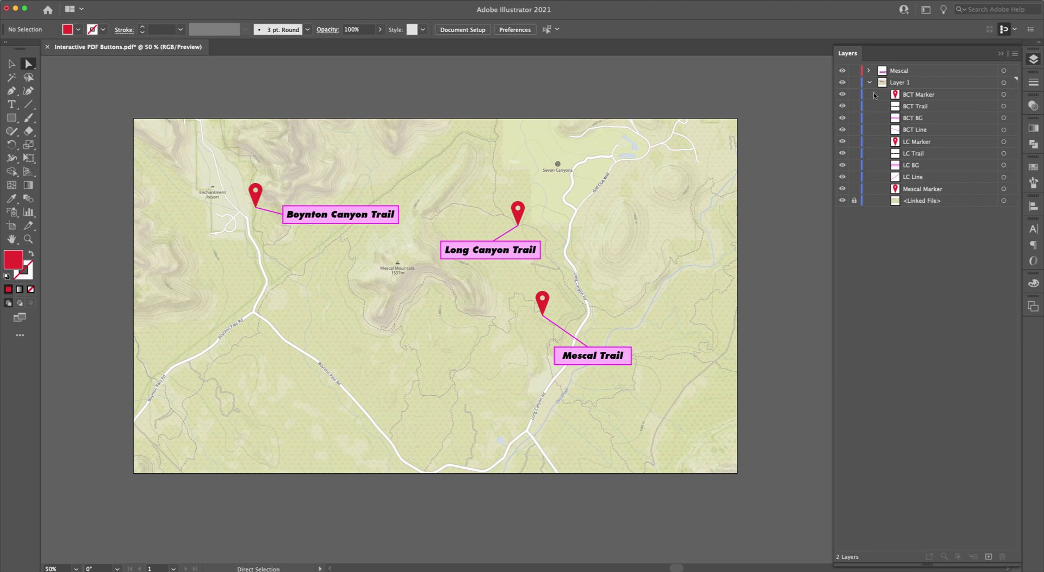
- Add a new top layer named Long Canyon
{"action": "left_click", "coordinate": [892, 74]}
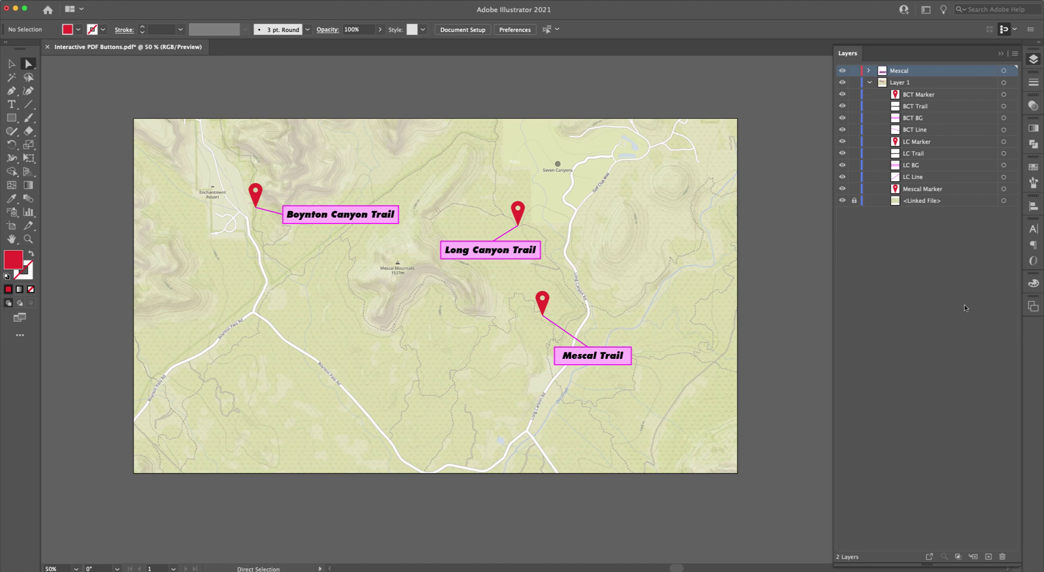
{"action": "left_click", "coordinate": [988, 556]}
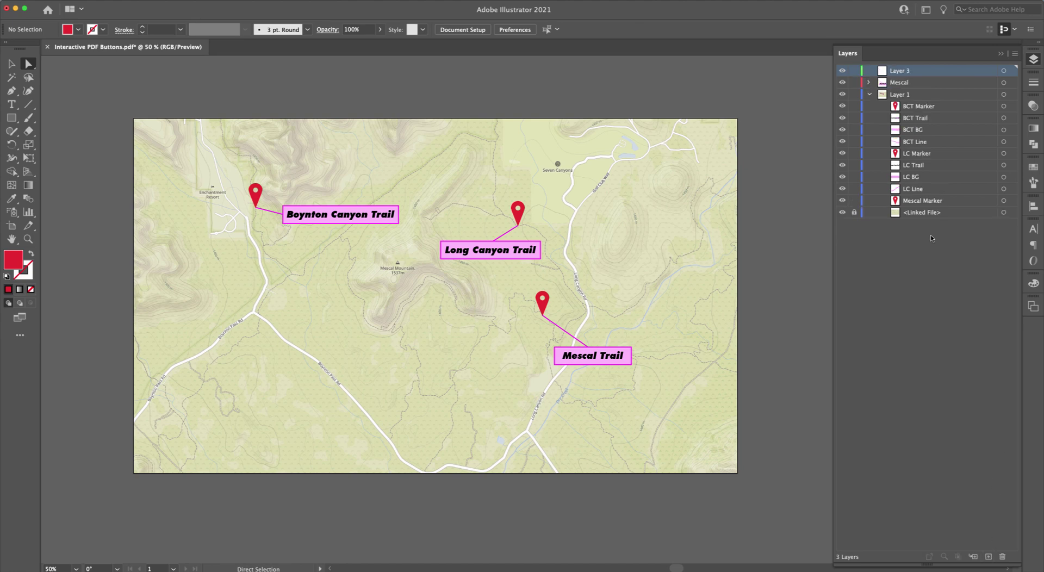
{"action": "double_click", "coordinate": [900, 71]}
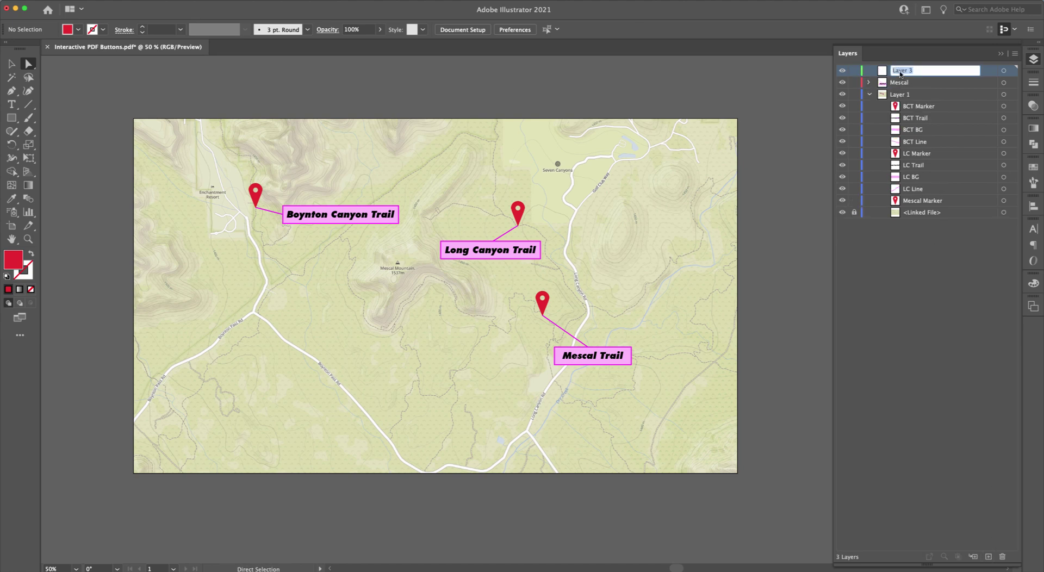
{"action": "type", "text": "Long Canyon"}
{"action": "key", "text": "Return"}
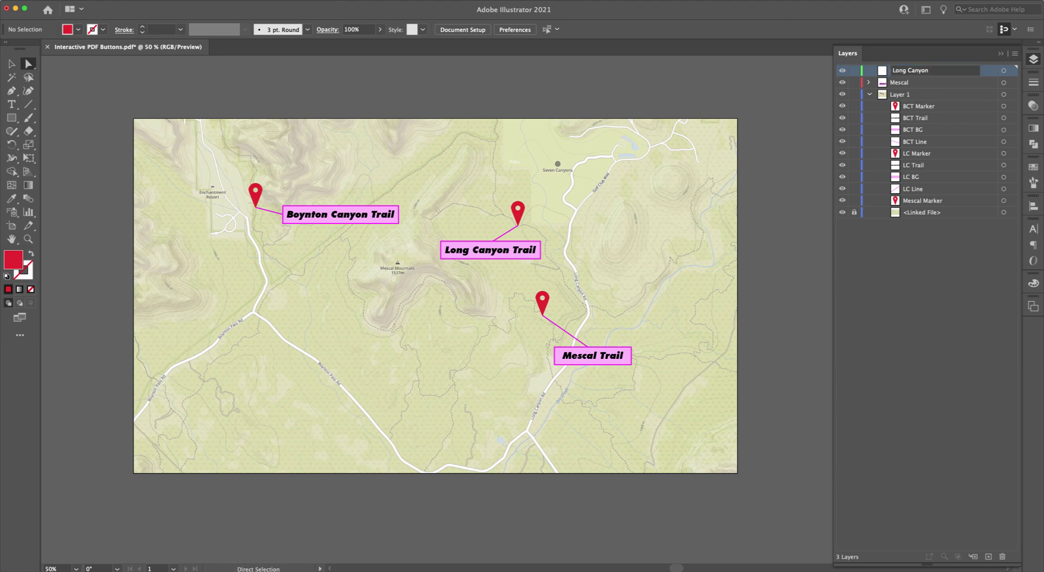
- Move LC Trail, LC BG and LC Line into the Long Canyon layer
{"action": "left_click", "coordinate": [931, 166]}
{"action": "left_click", "coordinate": [932, 177], "text": "shift"}
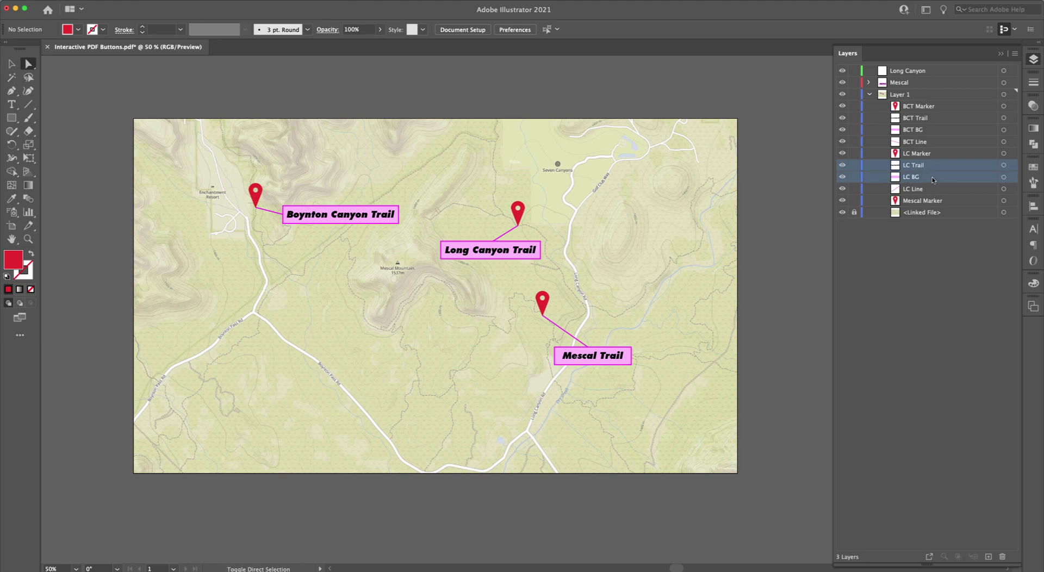
{"action": "left_click", "coordinate": [932, 188], "text": "shift"}
{"action": "left_click_drag", "start_coordinate": [929, 165], "coordinate": [918, 71]}
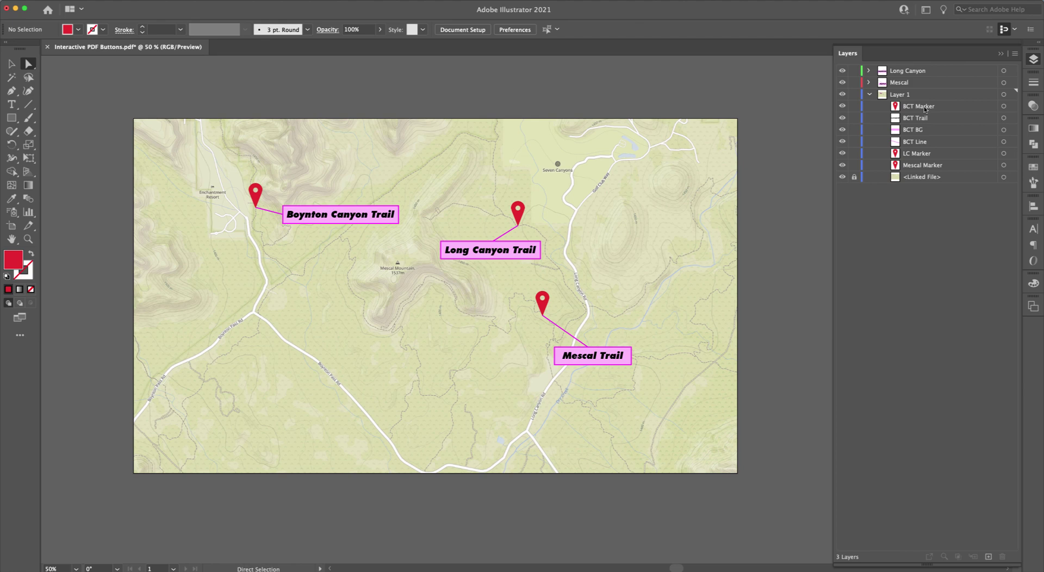
- Add a new top layer named Boynton Canyon
{"action": "left_click", "coordinate": [907, 74]}
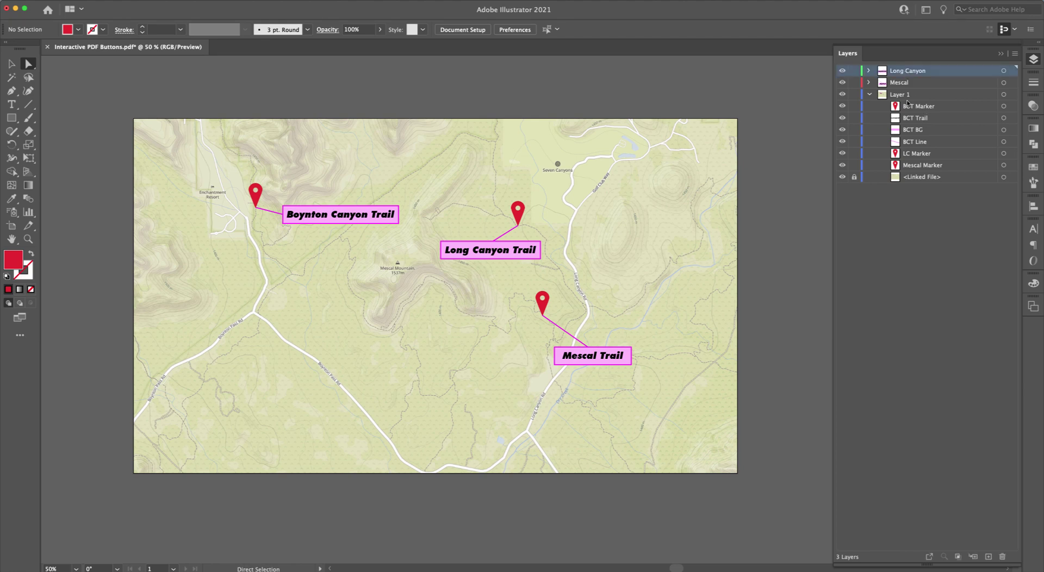
{"action": "left_click", "coordinate": [988, 556]}
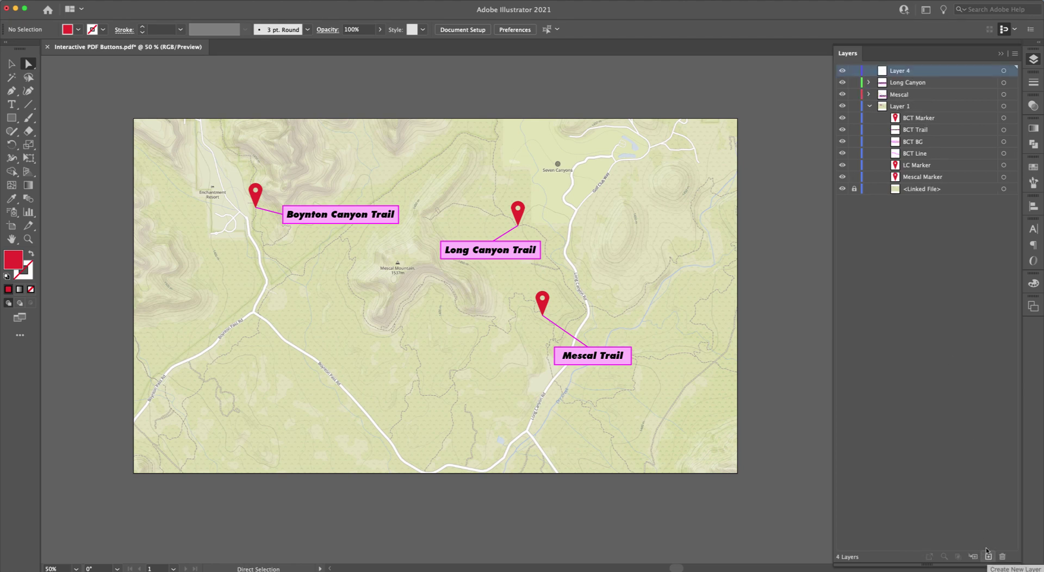
{"action": "double_click", "coordinate": [902, 71]}
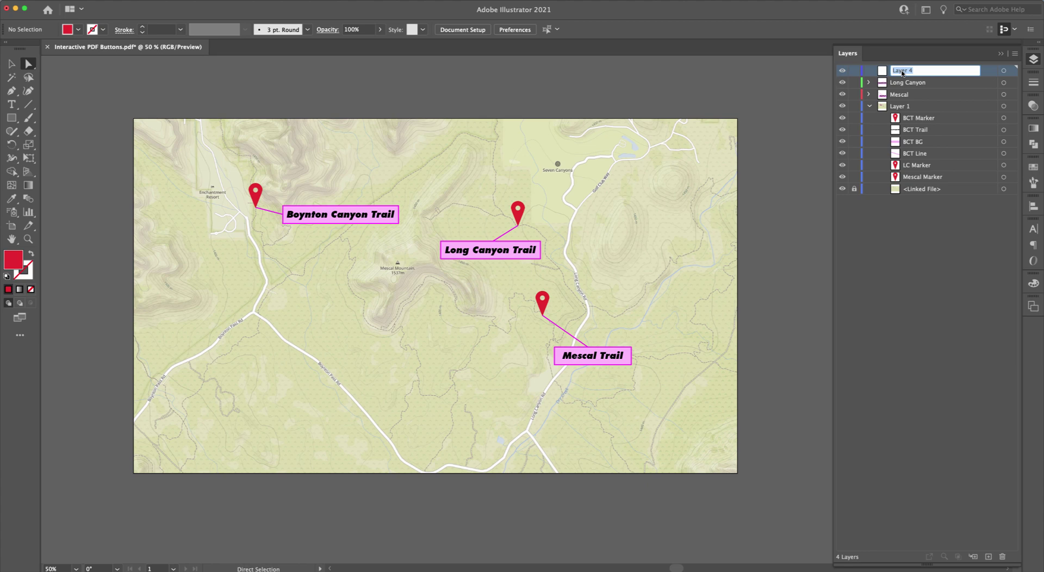
{"action": "type", "text": "Boynton Canyon"}
{"action": "key", "text": "Return"}
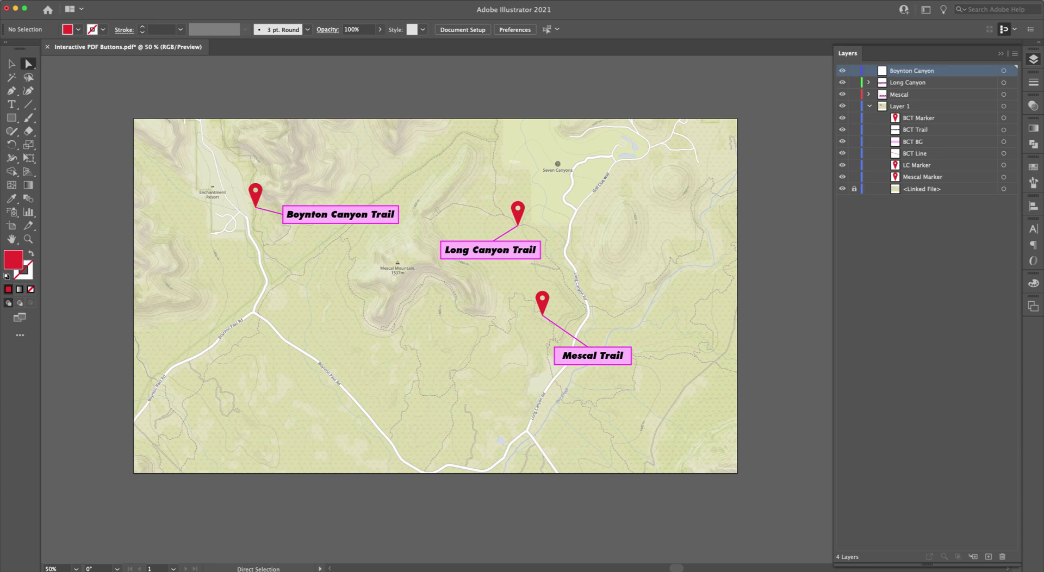
- Move BCT Trail, BCT BG and BCT Line into the Boynton Canyon layer
{"action": "left_click", "coordinate": [935, 131]}
{"action": "left_click", "coordinate": [938, 142], "text": "shift"}
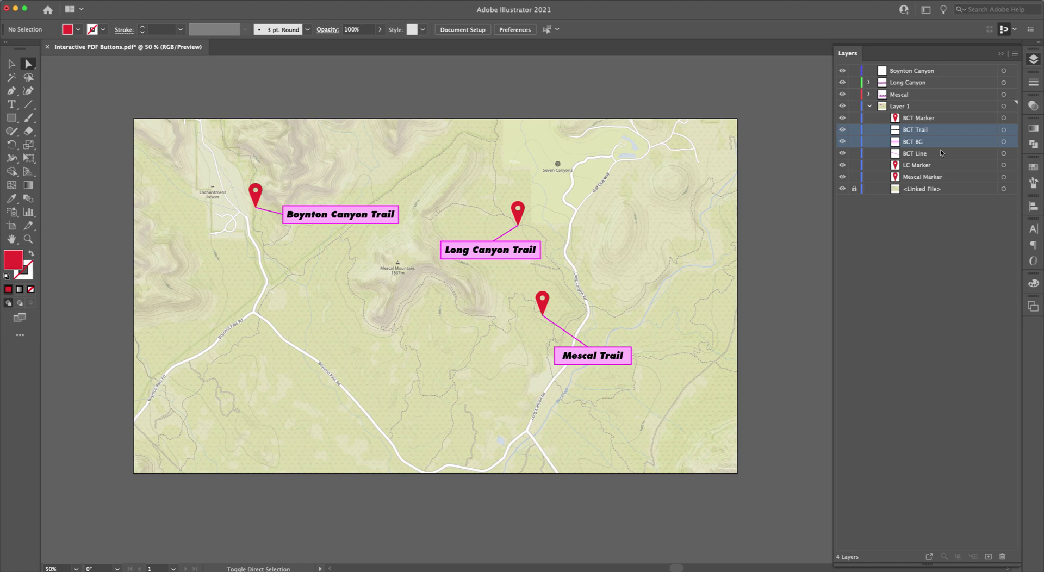
{"action": "left_click", "coordinate": [941, 153], "text": "shift"}
{"action": "left_click_drag", "start_coordinate": [940, 153], "coordinate": [923, 72]}
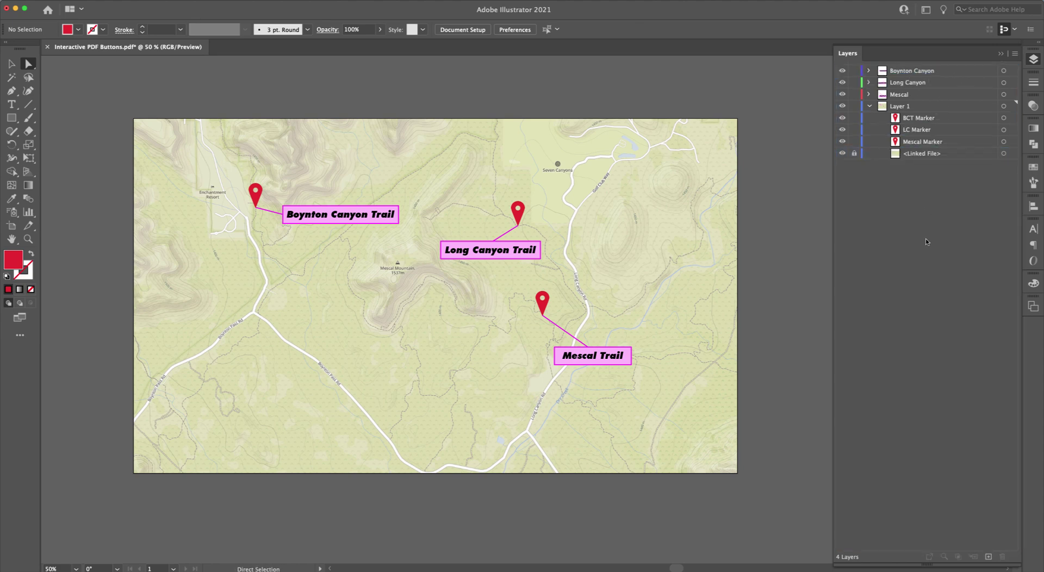
- Collapse Layer 1 and hide the Boynton Canyon, Long Canyon and Mescal layers
{"action": "left_click", "coordinate": [870, 107]}
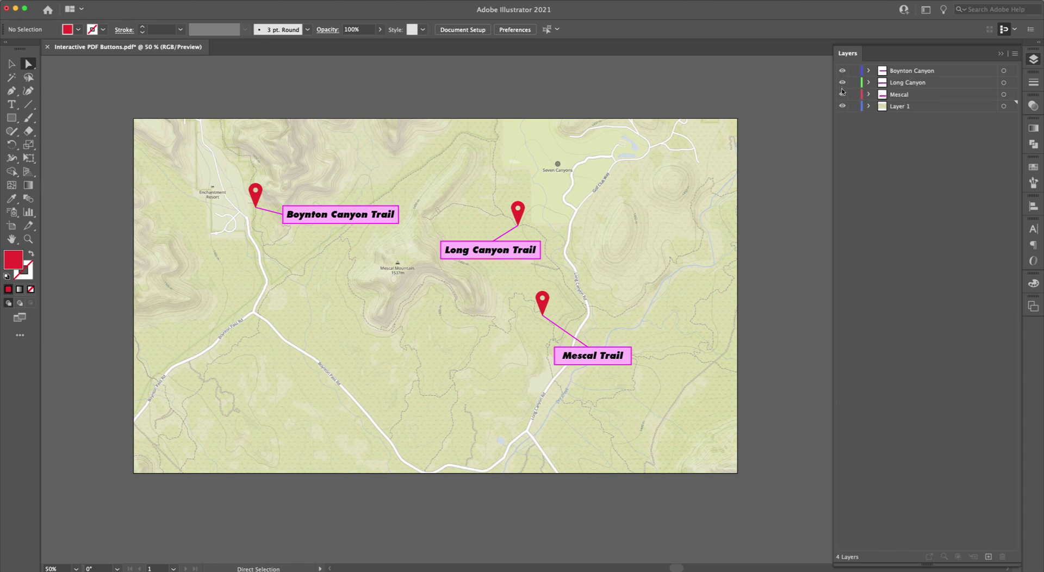
{"action": "left_click", "coordinate": [842, 71]}
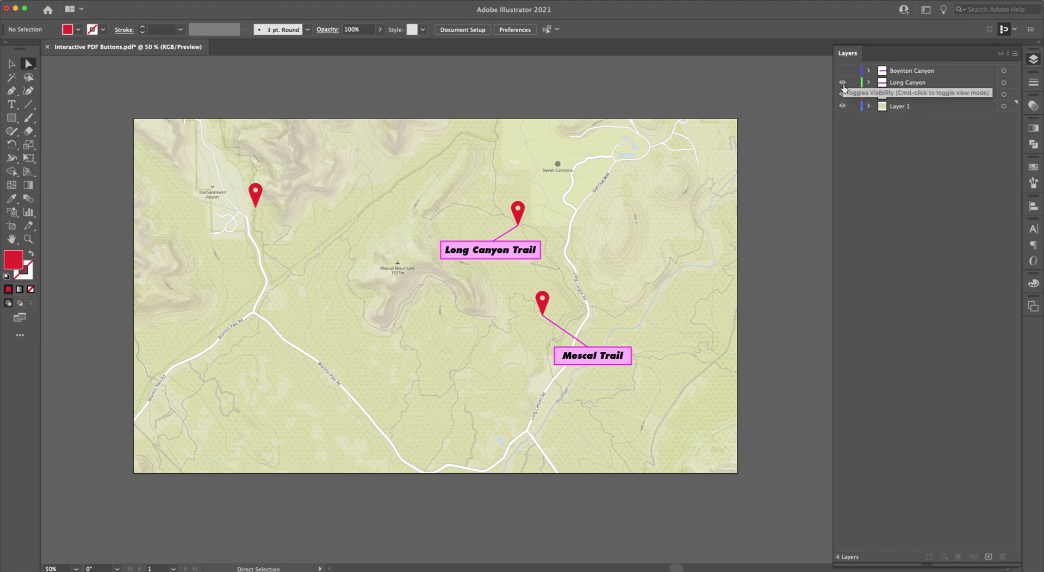
{"action": "left_click", "coordinate": [842, 82]}
{"action": "left_click", "coordinate": [842, 94]}
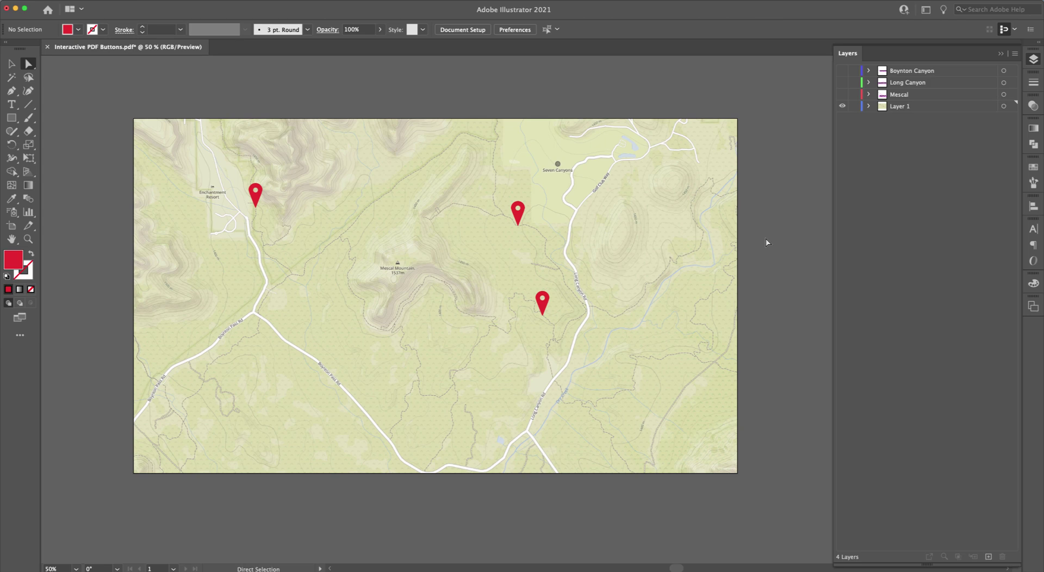
- Save as Interactive PDF Buttons.pdf with Create Acrobat Layers from Top-Level Layers enabled
{"action": "left_click", "coordinate": [70, 0]}
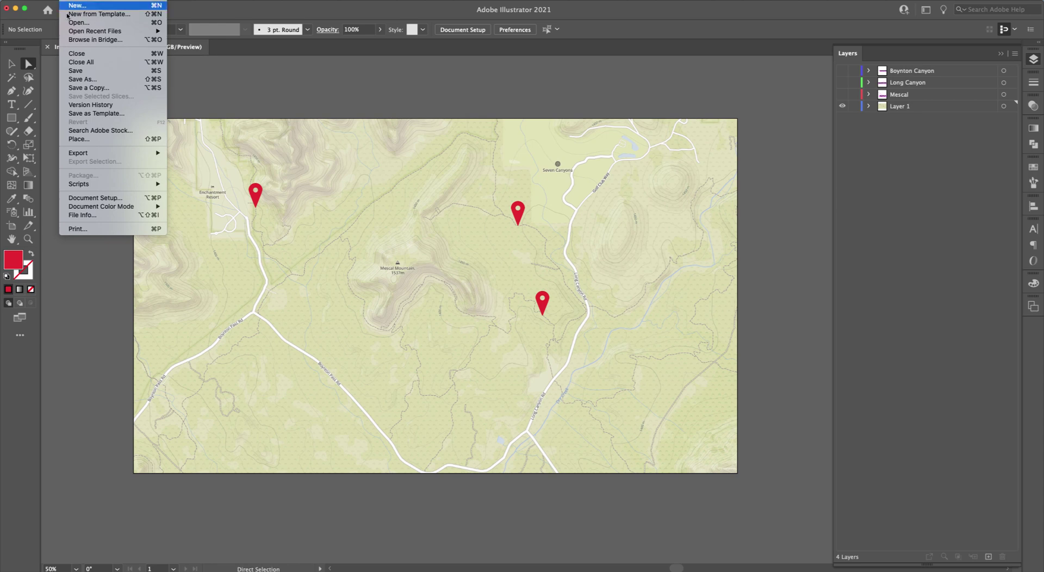
{"action": "left_click", "coordinate": [89, 80]}
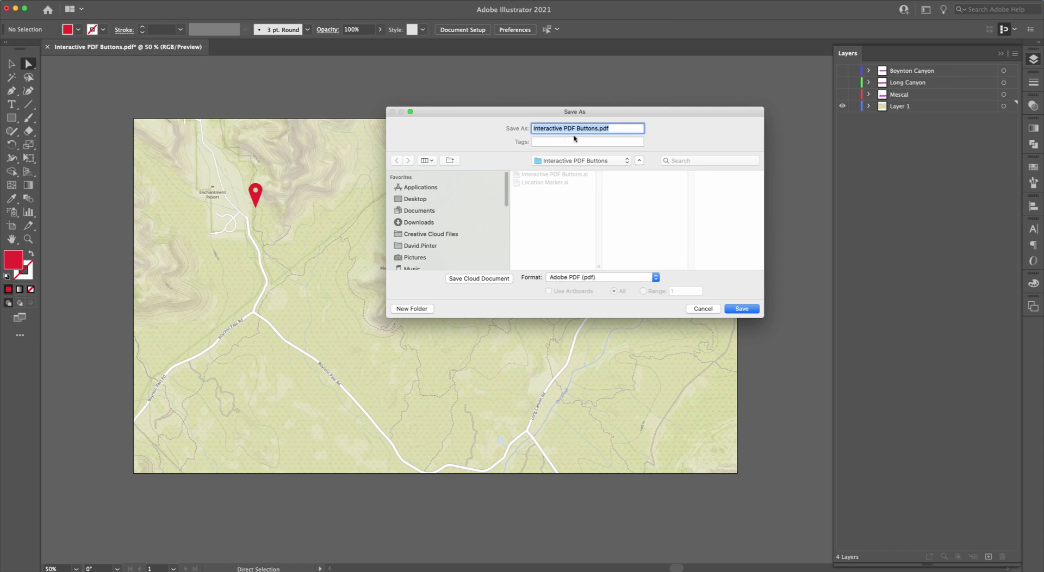
{"action": "left_click", "coordinate": [738, 311]}
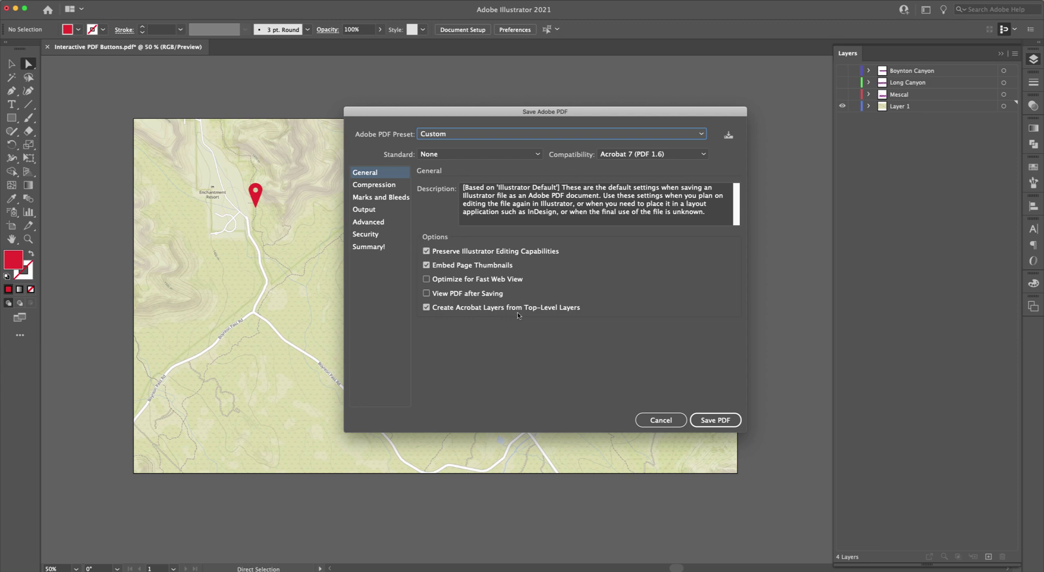
{"action": "left_click", "coordinate": [427, 307]}
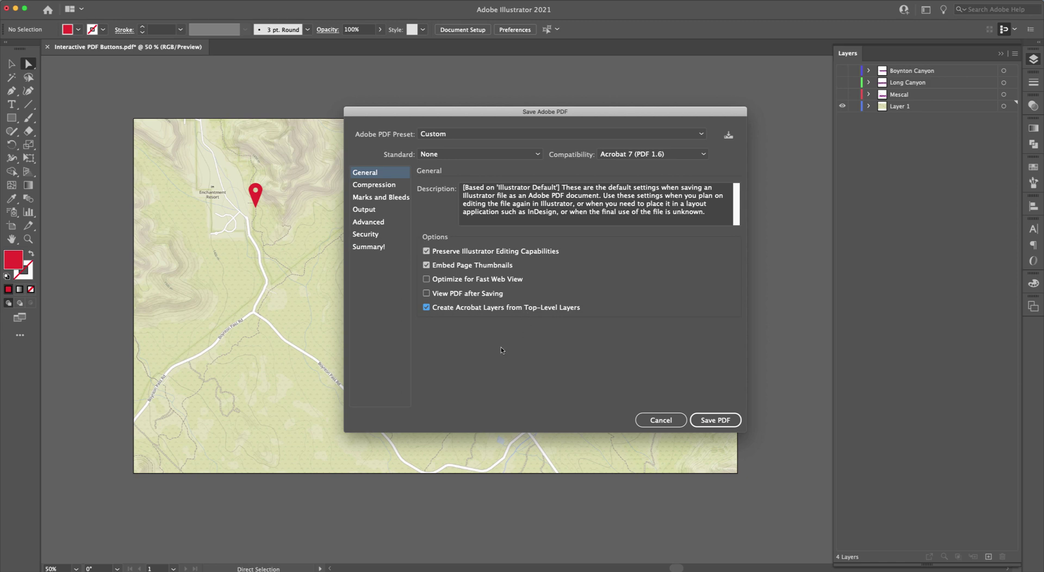
{"action": "left_click", "coordinate": [722, 420]}
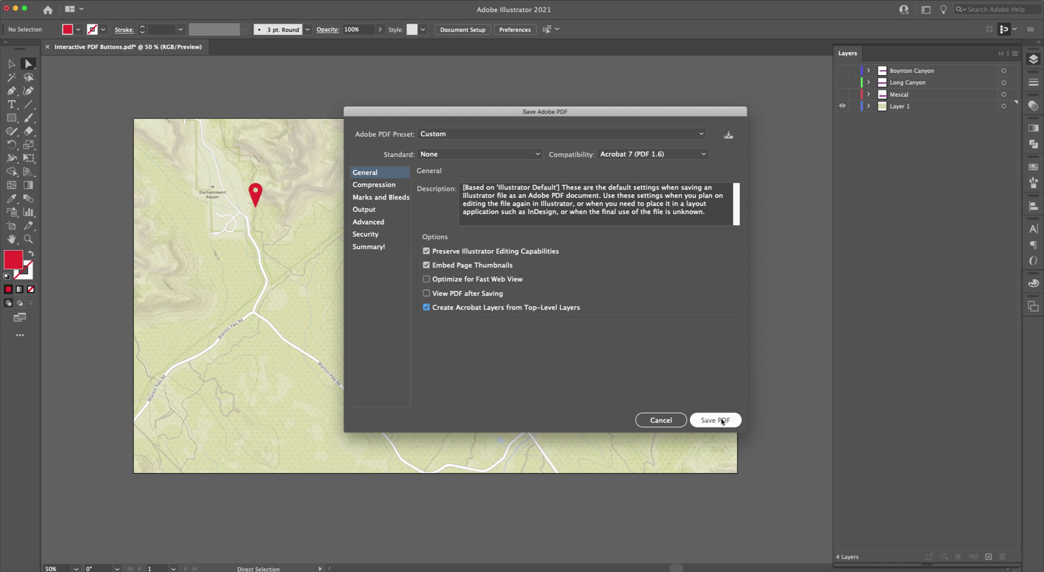
{"action": "left_click", "coordinate": [722, 421]}
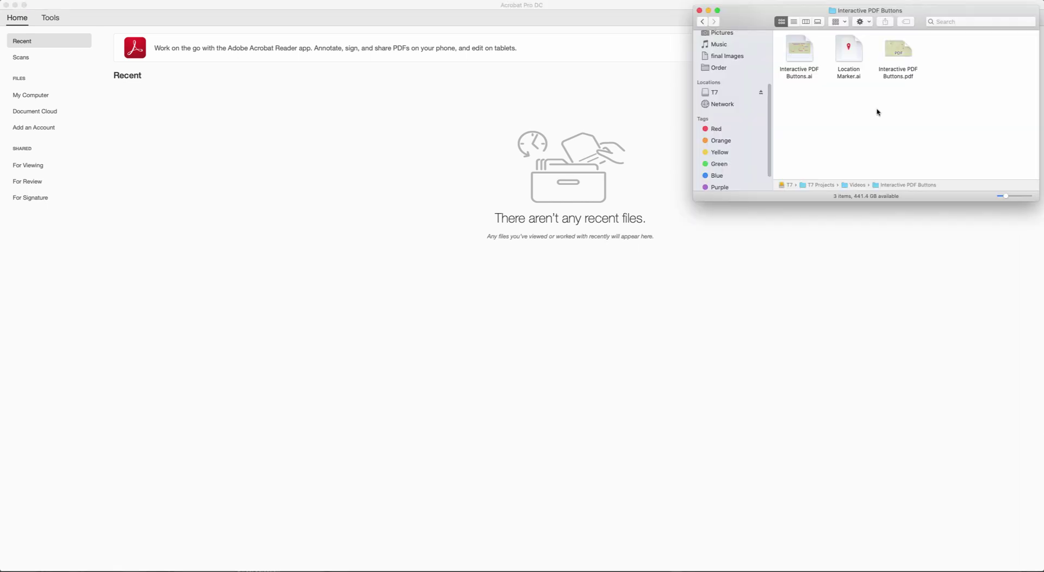
- Open Interactive PDF Buttons.pdf from Finder in Acrobat Pro DC
{"action": "left_click", "coordinate": [898, 50]}
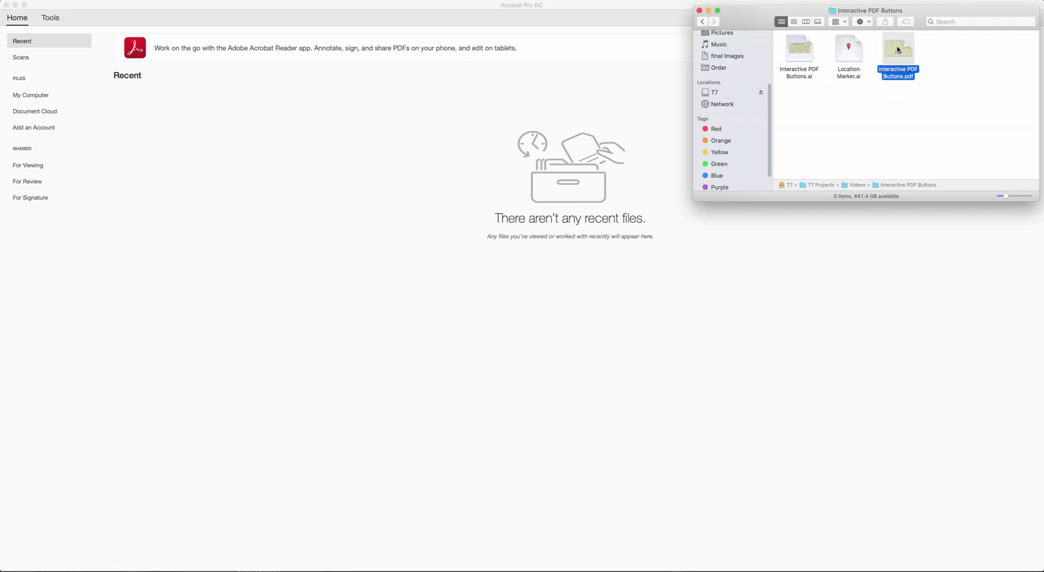
{"action": "double_click", "coordinate": [898, 50]}
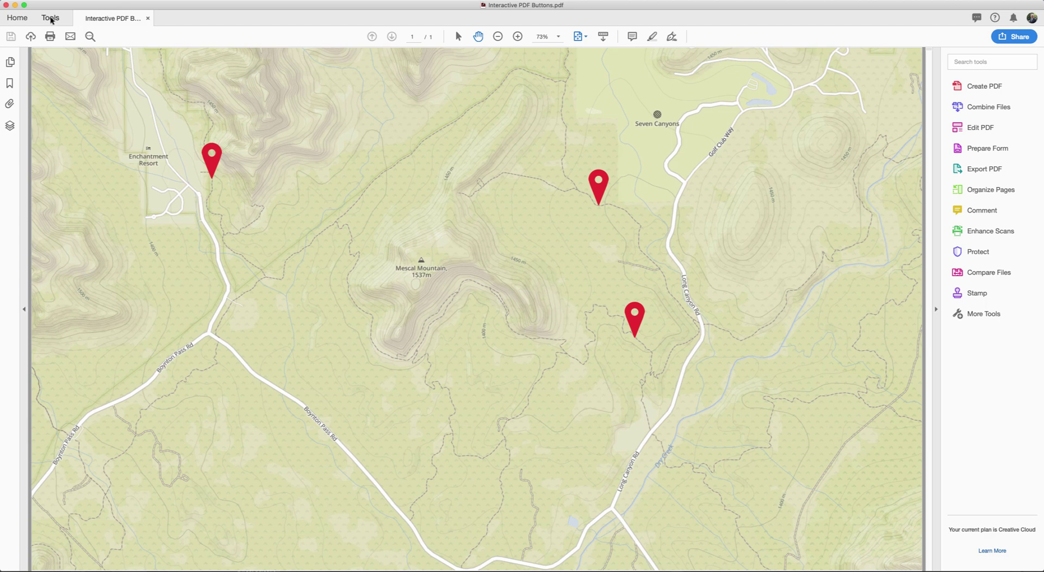
- Start Prepare Form on the trail map and dismiss the no-fields-detected alert
{"action": "left_click", "coordinate": [51, 20]}
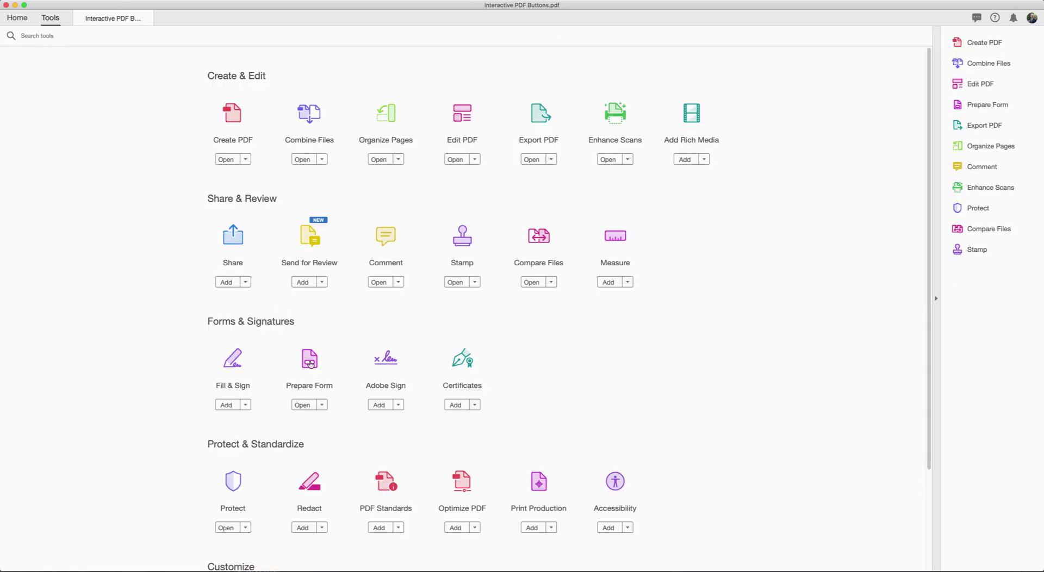
{"action": "left_click", "coordinate": [310, 362]}
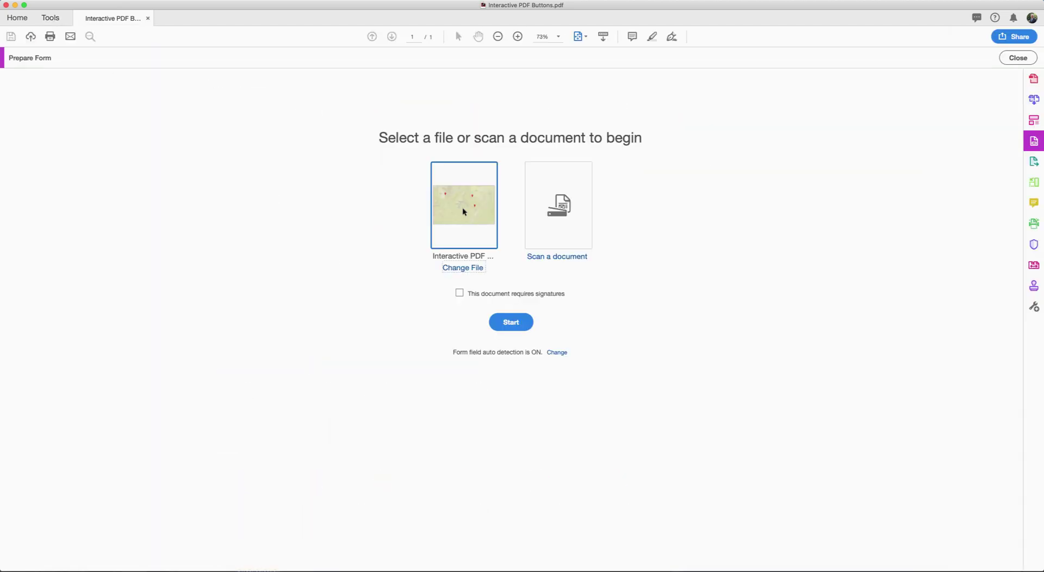
{"action": "left_click", "coordinate": [510, 322]}
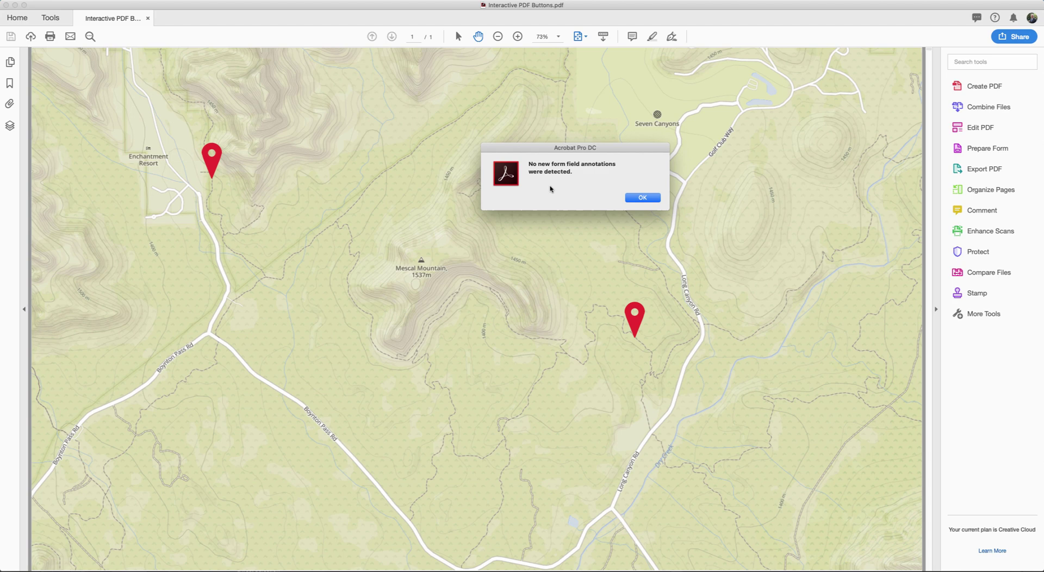
{"action": "left_click", "coordinate": [631, 198]}
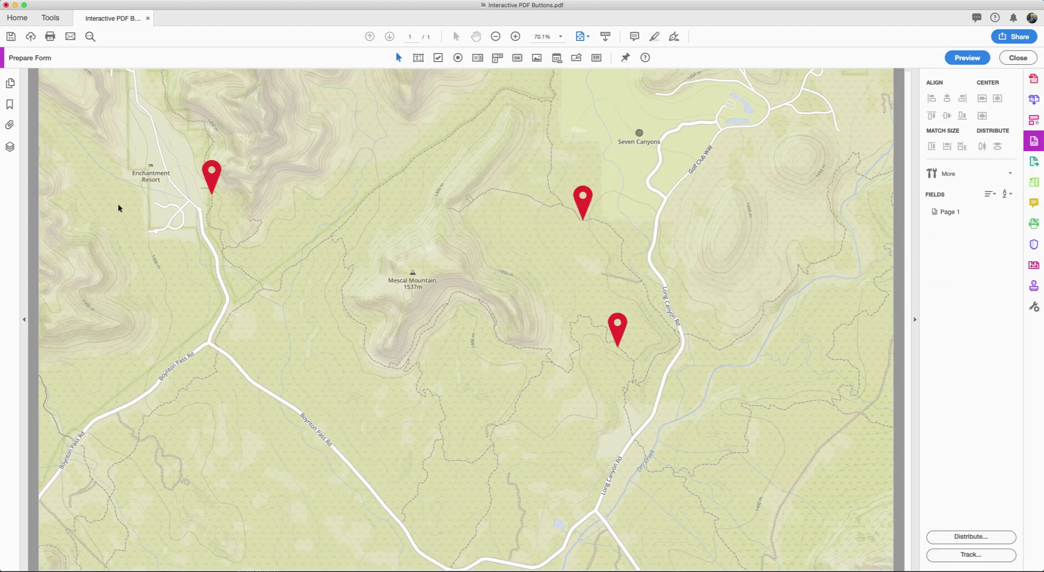
- In the Layers panel, preview each trail layer, then leave only Mescal visible
{"action": "left_click", "coordinate": [10, 147]}
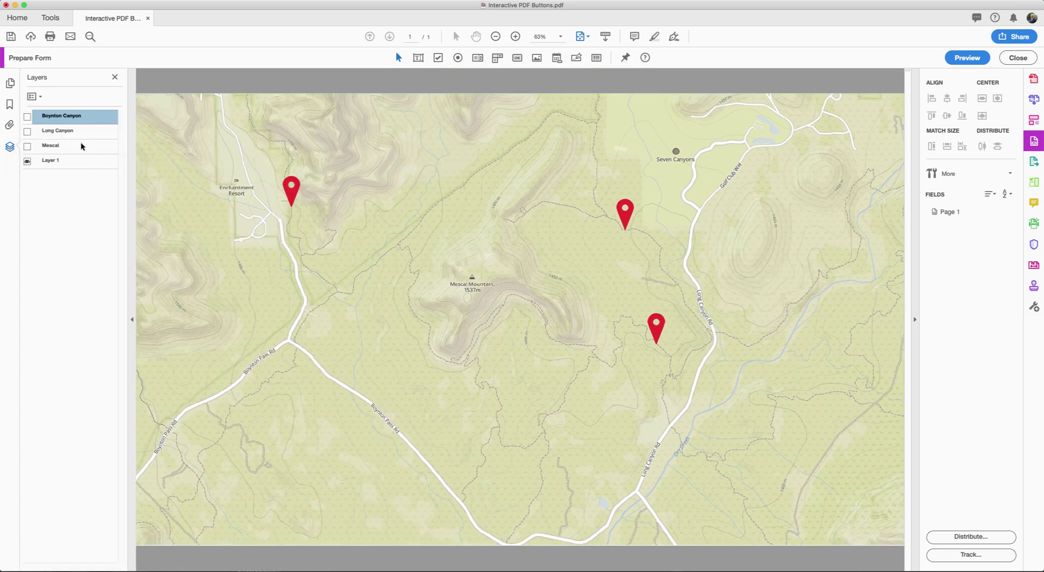
{"action": "left_click", "coordinate": [27, 146]}
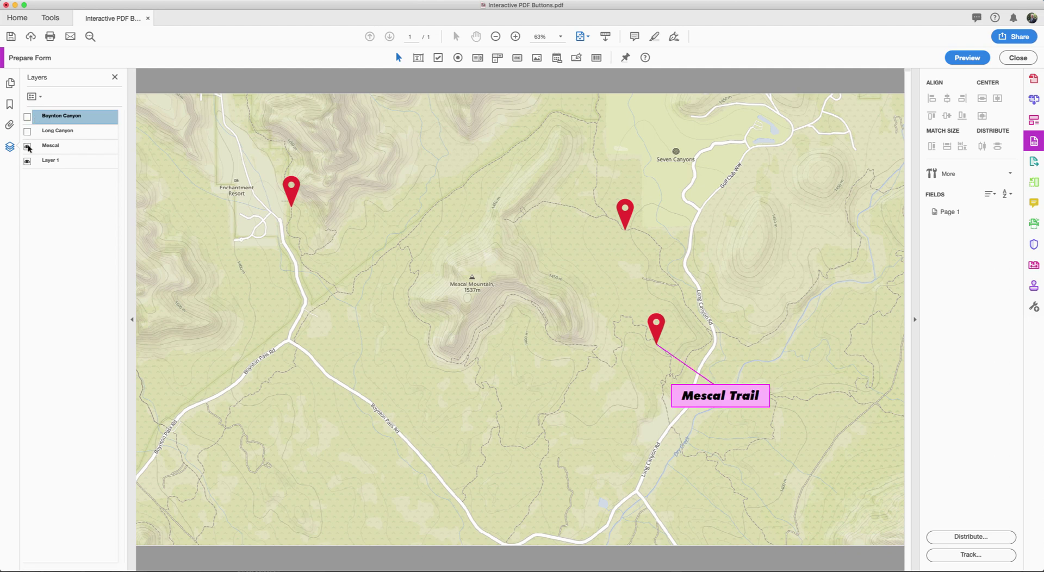
{"action": "left_click", "coordinate": [27, 131]}
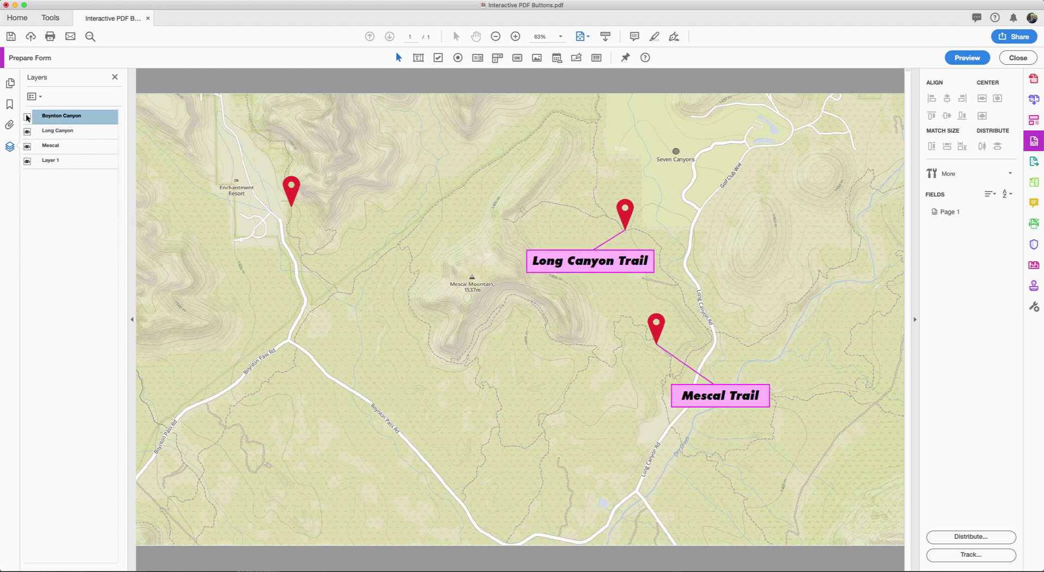
{"action": "left_click", "coordinate": [27, 116]}
{"action": "left_click", "coordinate": [27, 117]}
{"action": "left_click", "coordinate": [27, 131]}
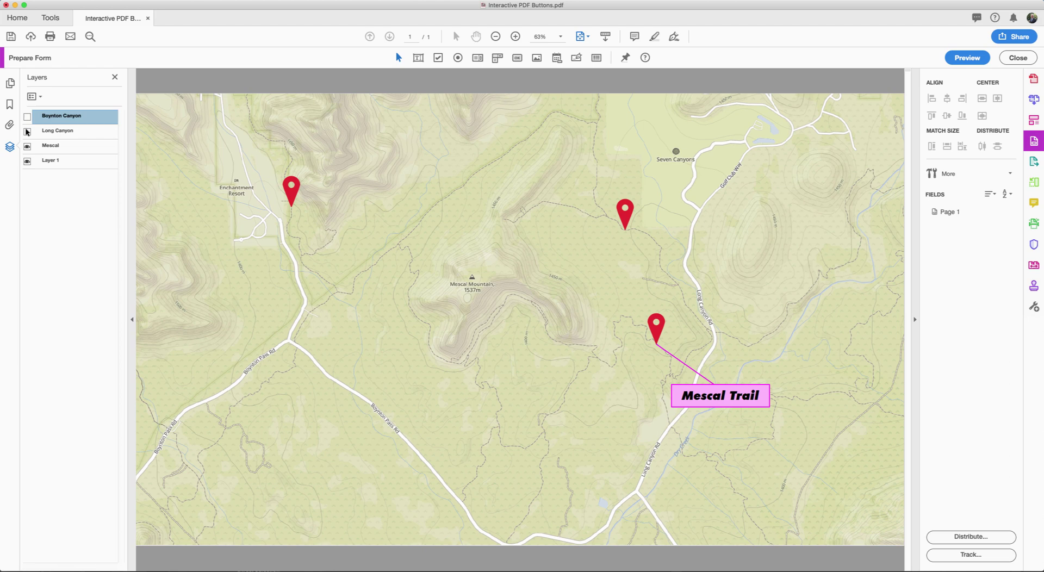
{"action": "left_click", "coordinate": [27, 146]}
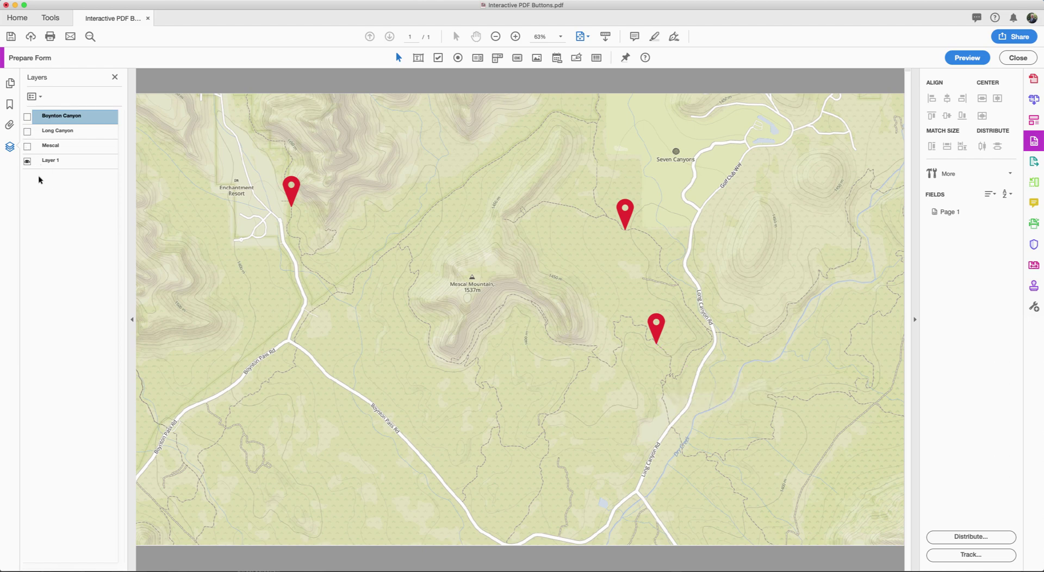
{"action": "left_click", "coordinate": [75, 147]}
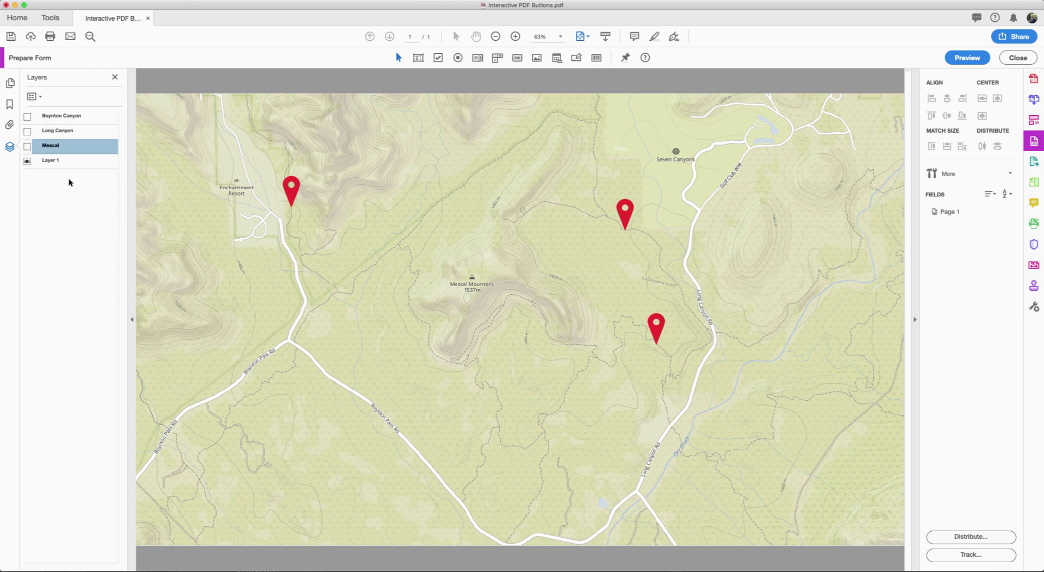
{"action": "left_click", "coordinate": [27, 147]}
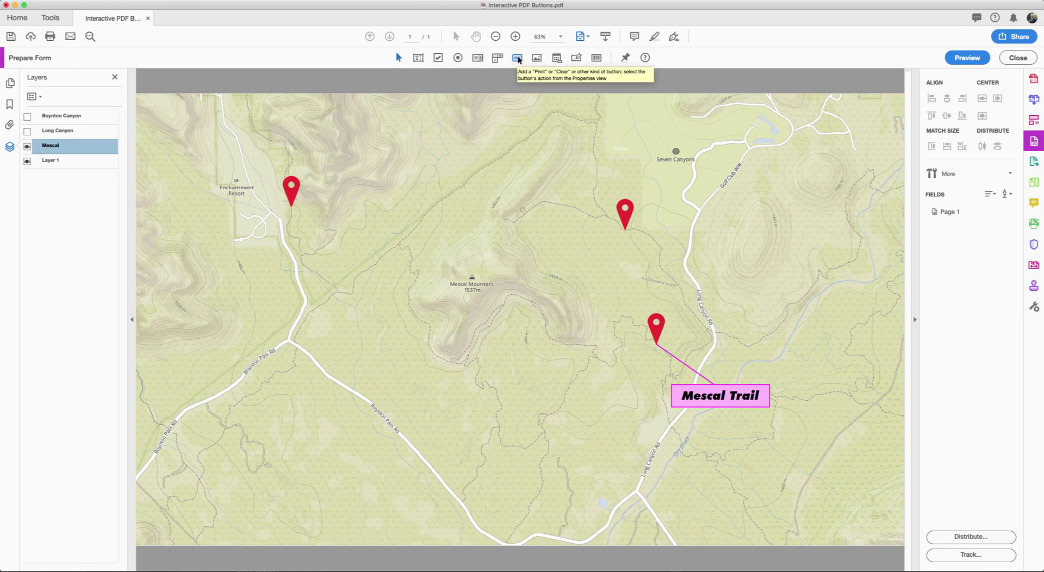
- Draw a button field over the Mescal marker and rename it from Button8 to Mescal
{"action": "left_click", "coordinate": [518, 58]}
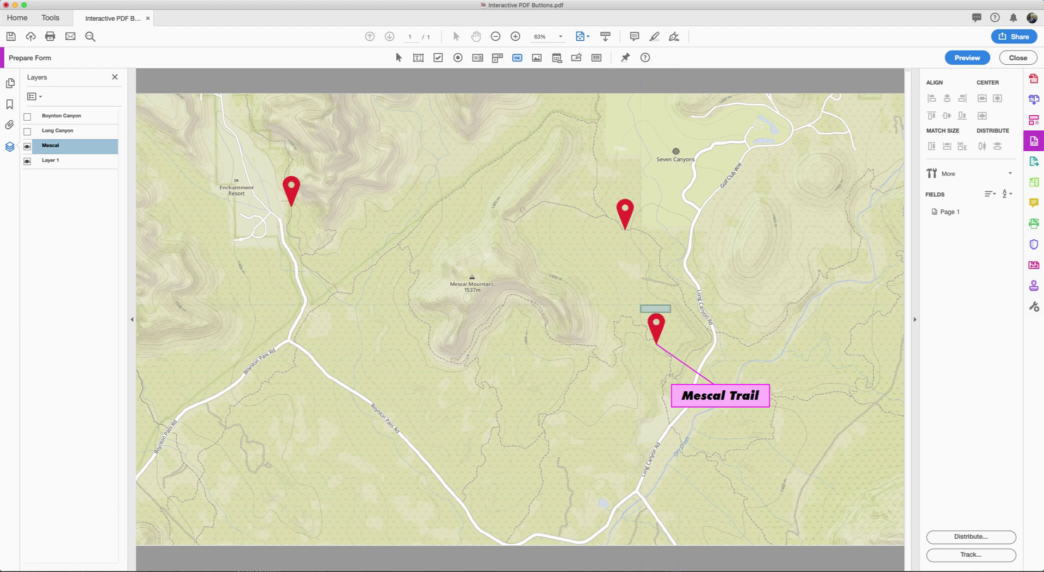
{"action": "left_click_drag", "start_coordinate": [639, 305], "coordinate": [673, 354]}
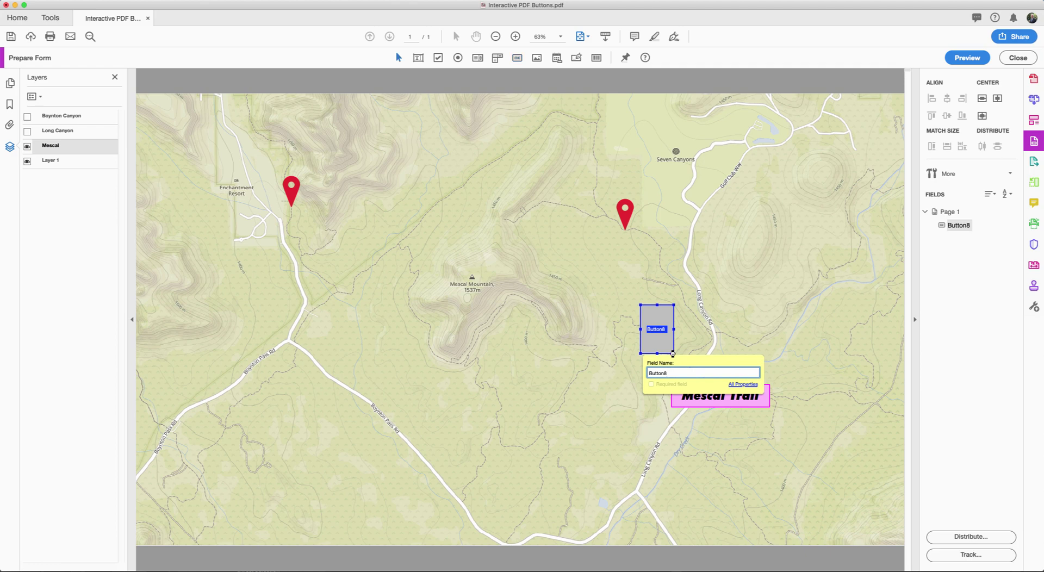
{"action": "double_click", "coordinate": [661, 373]}
{"action": "type", "text": "Mescal"}
- Set the Mescal button's fill colour to Transparent
{"action": "left_click", "coordinate": [734, 384]}
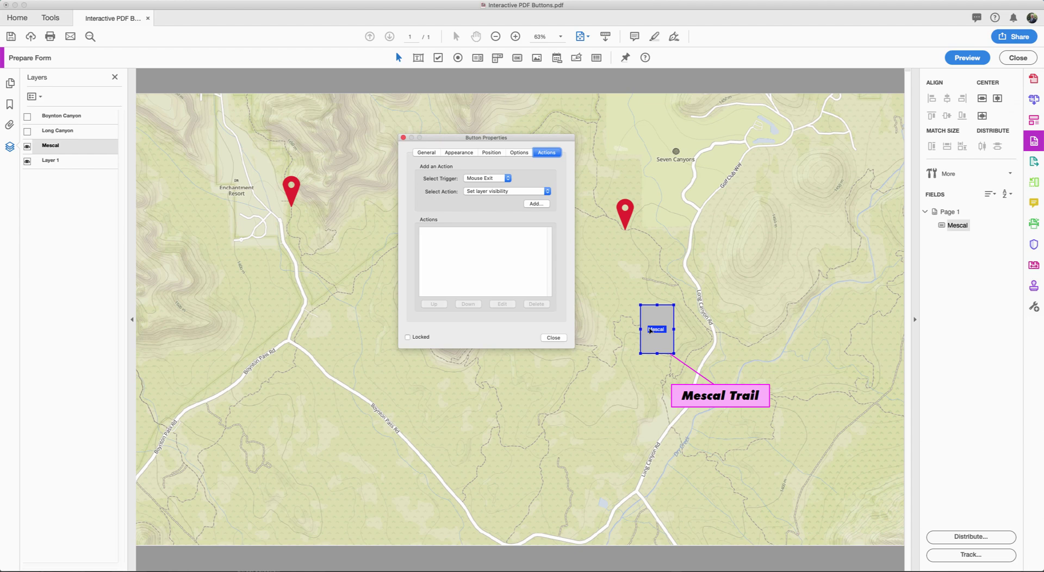
{"action": "left_click", "coordinate": [457, 153]}
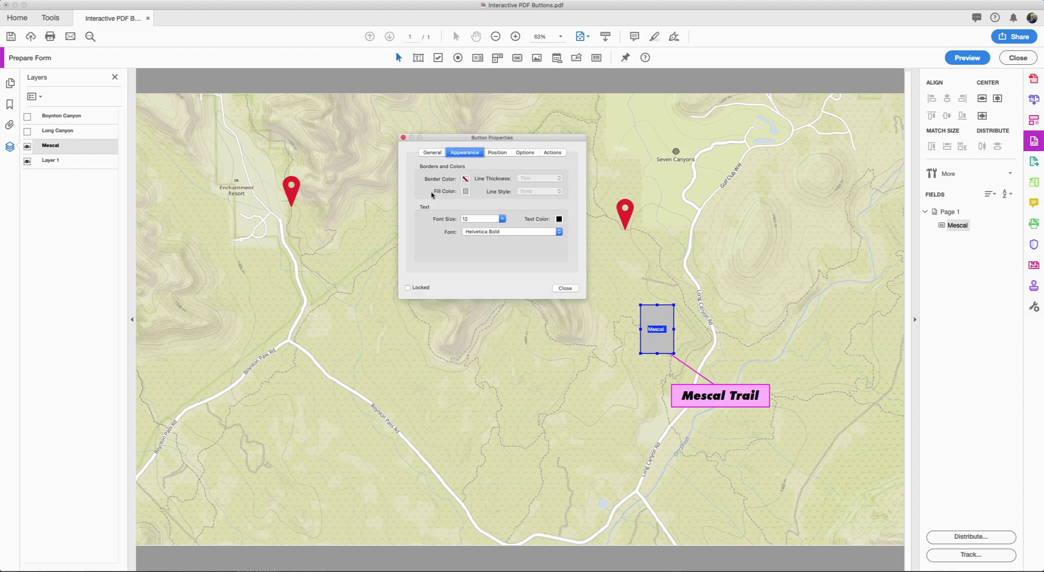
{"action": "left_click", "coordinate": [465, 192]}
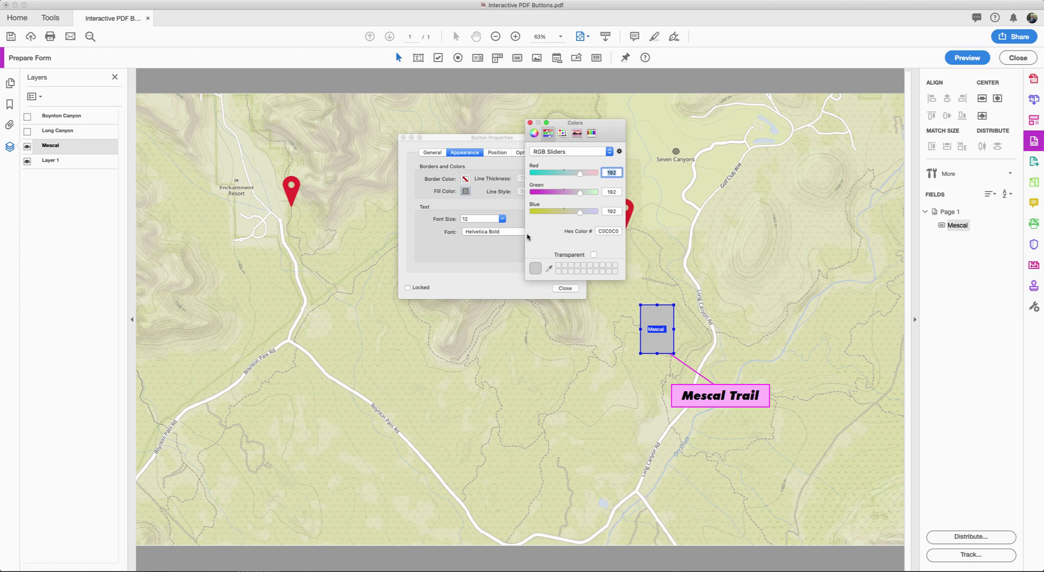
{"action": "left_click", "coordinate": [594, 255]}
{"action": "left_click", "coordinate": [530, 123]}
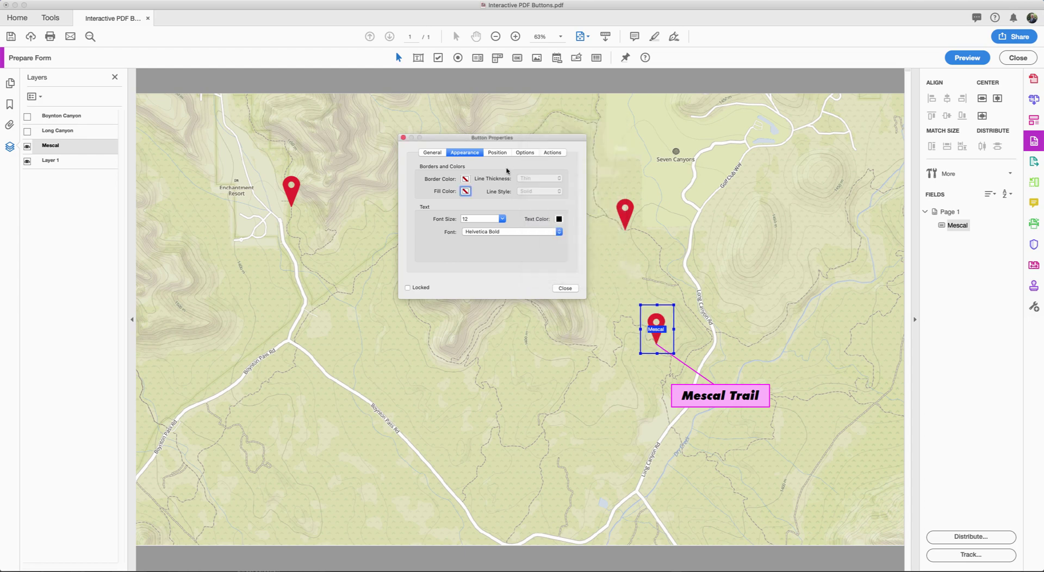
- Add a Mouse Enter action that sets layer visibility using current layer states
{"action": "left_click", "coordinate": [525, 154]}
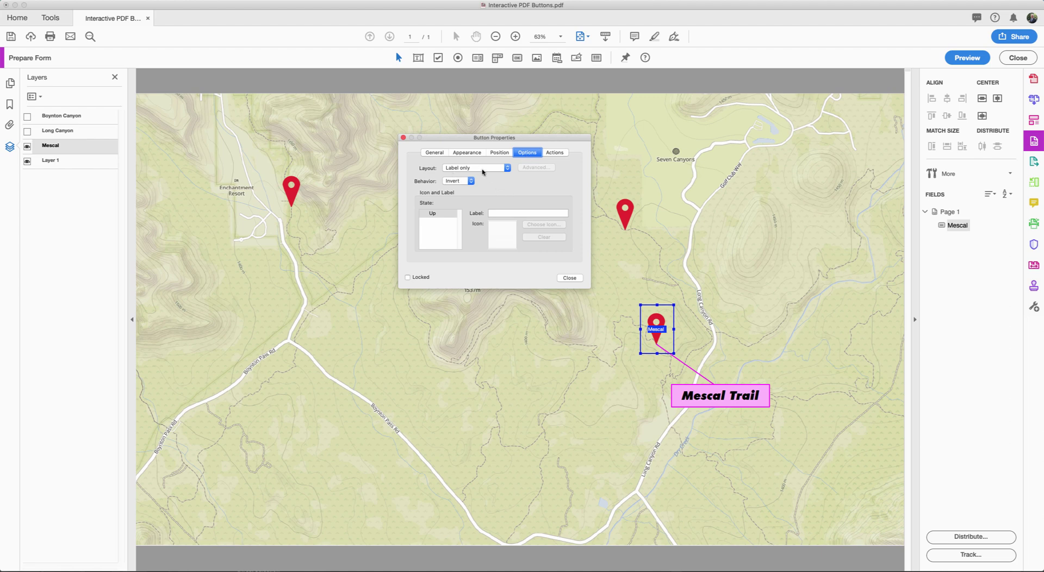
{"action": "left_click", "coordinate": [562, 154]}
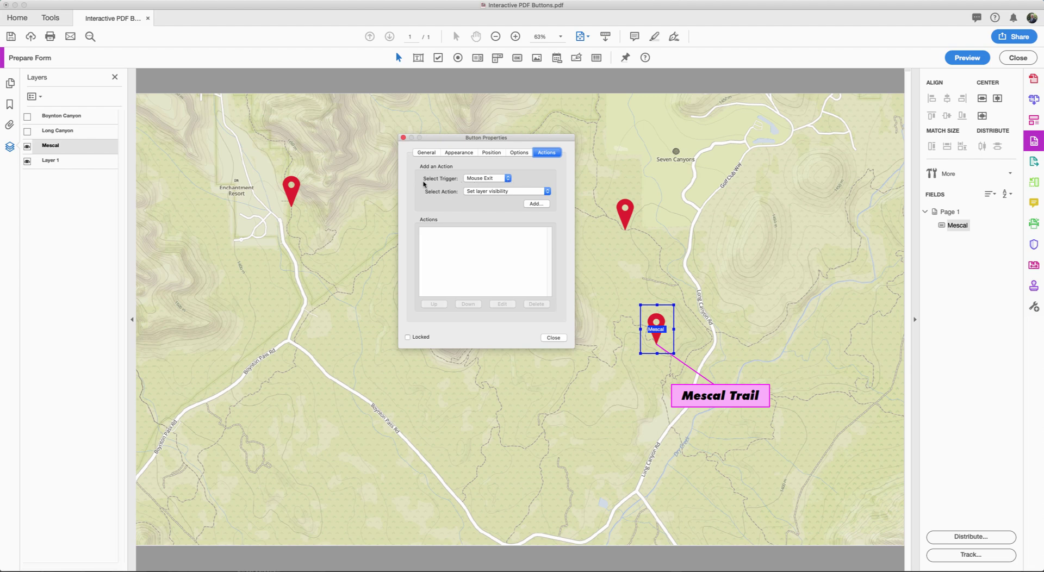
{"action": "left_click", "coordinate": [509, 178]}
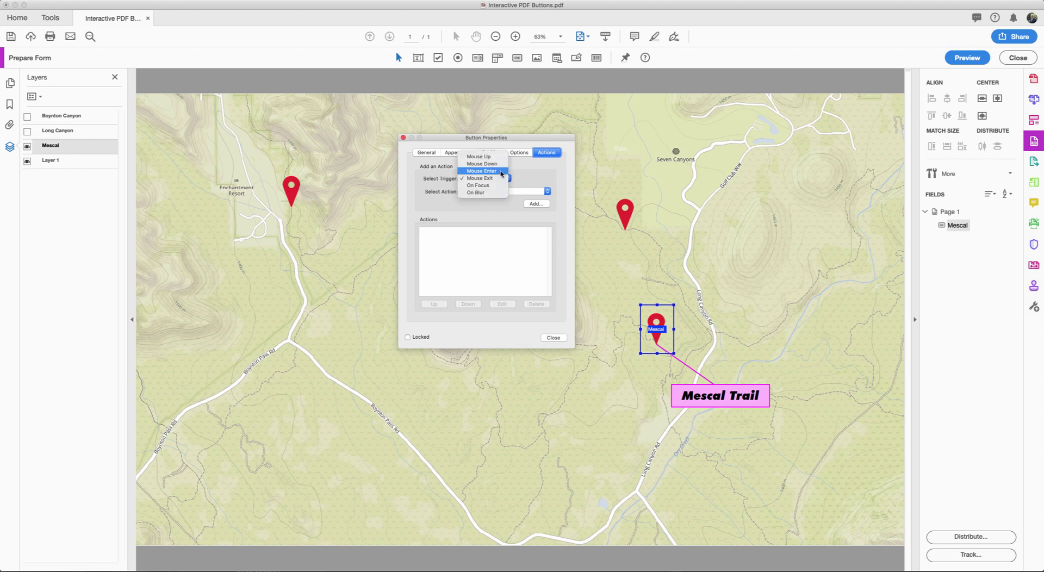
{"action": "left_click", "coordinate": [501, 173]}
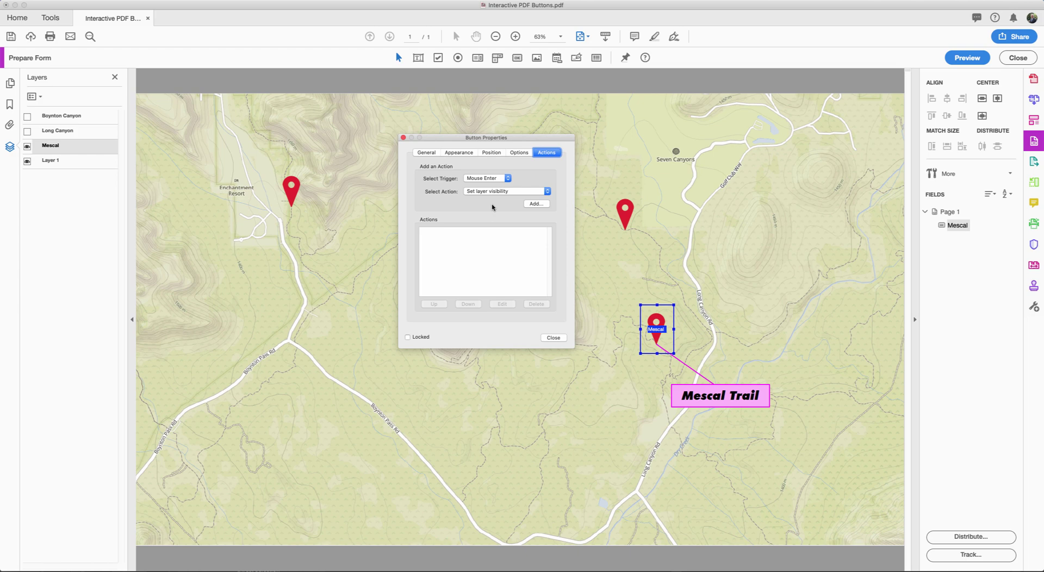
{"action": "left_click", "coordinate": [549, 191]}
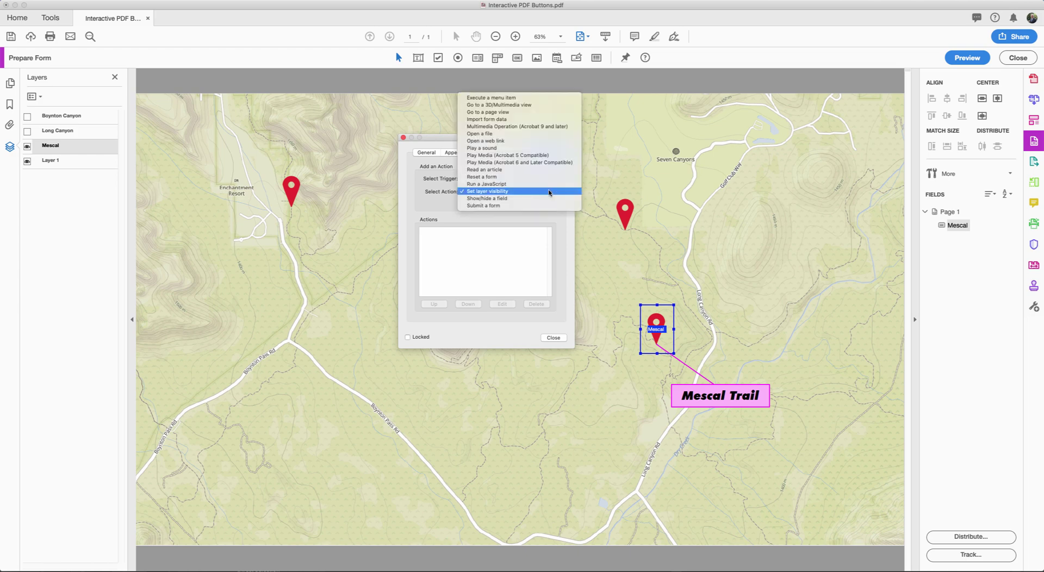
{"action": "left_click", "coordinate": [494, 192]}
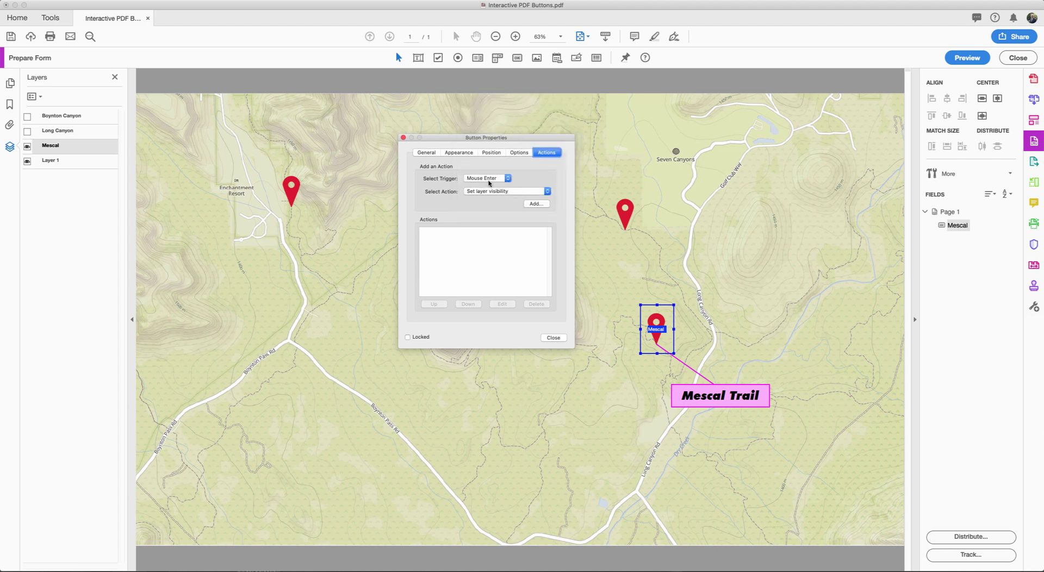
{"action": "left_click", "coordinate": [535, 203]}
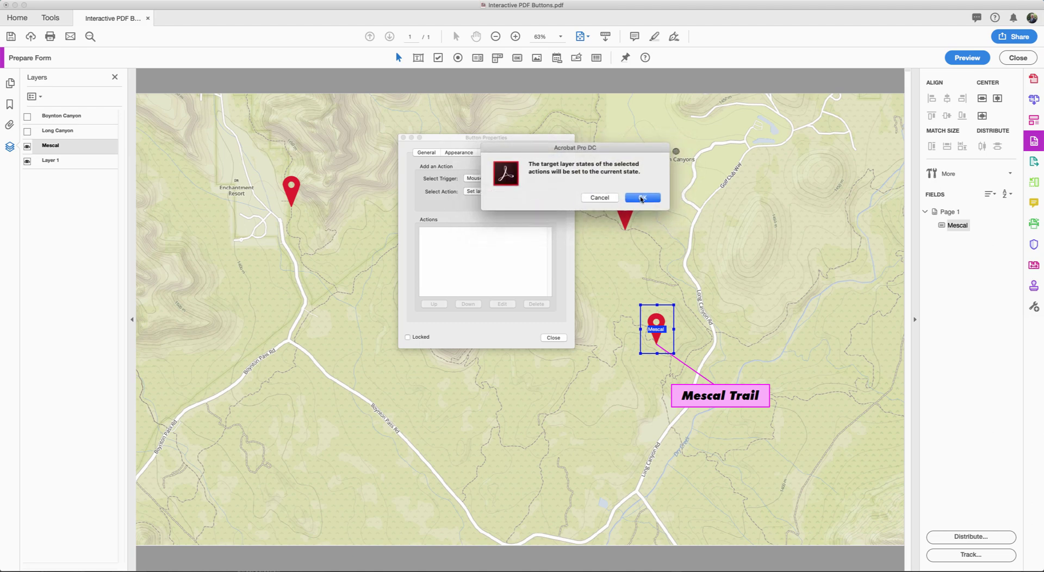
{"action": "left_click", "coordinate": [641, 199]}
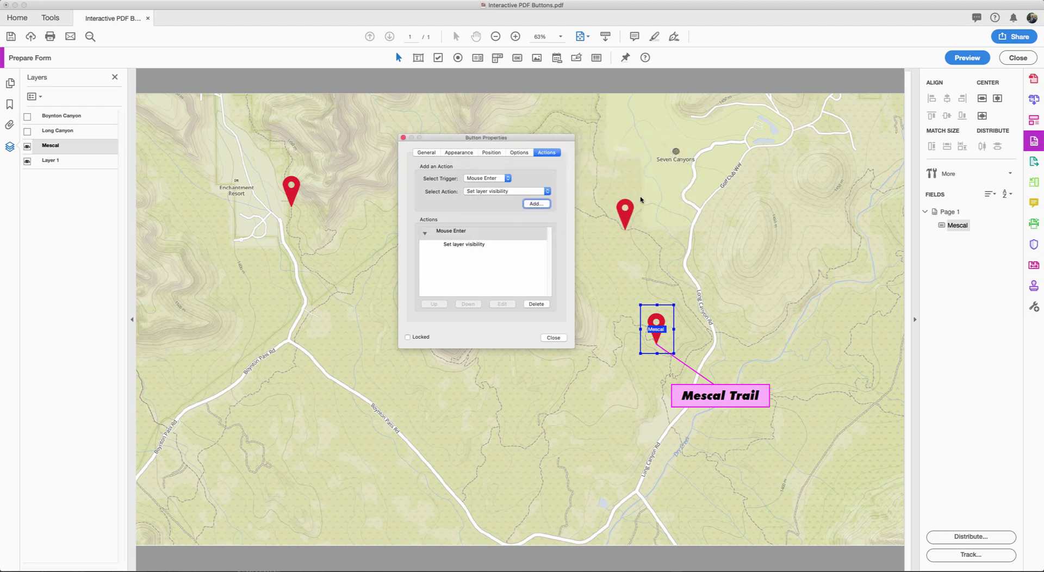
{"action": "left_click", "coordinate": [553, 338]}
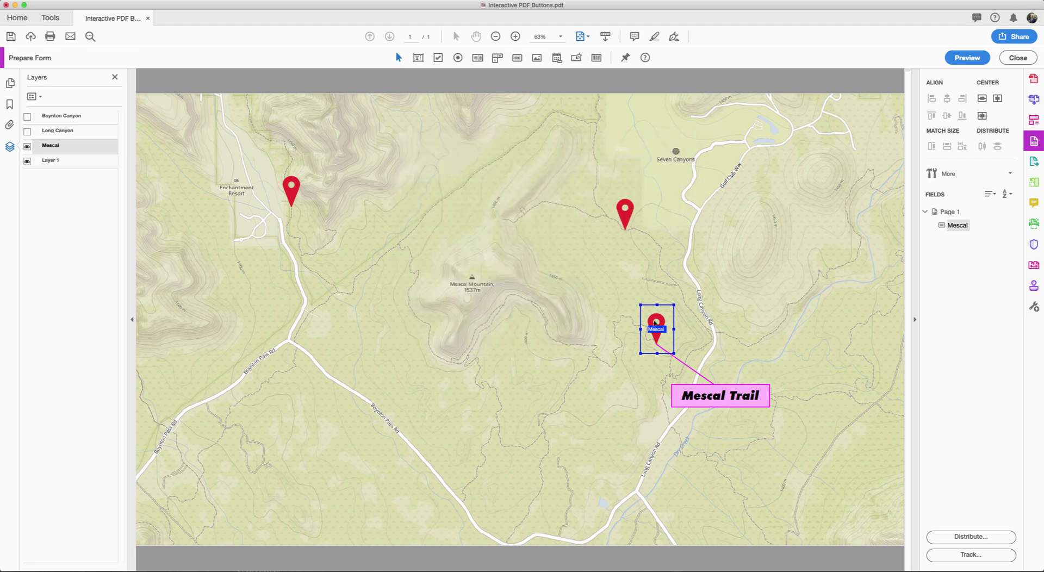
- Hide the Mescal layer and add a Mouse Exit set-layer-visibility action to the Mescal button
{"action": "left_click", "coordinate": [27, 147]}
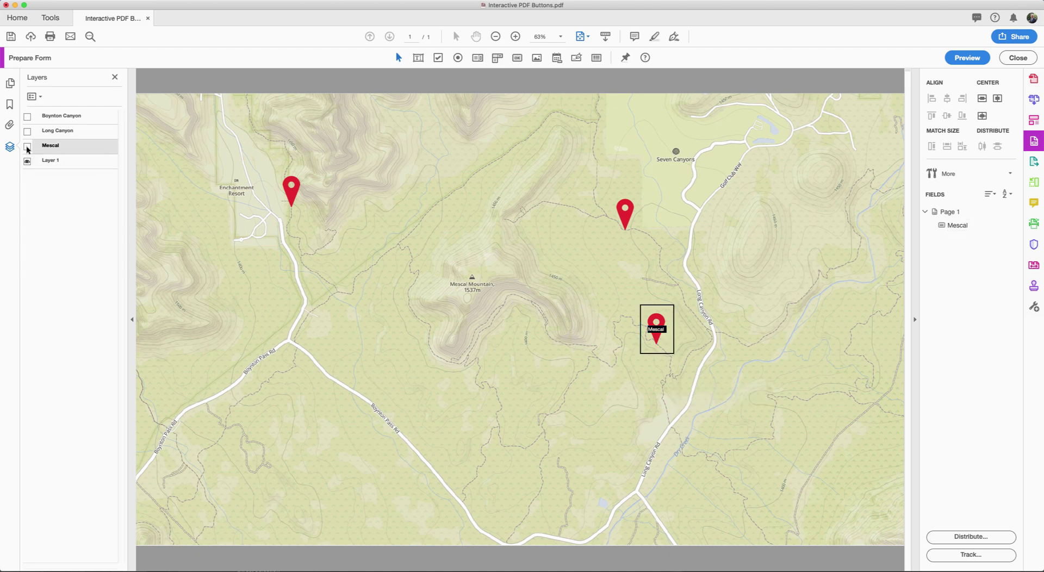
{"action": "right_click", "coordinate": [664, 318]}
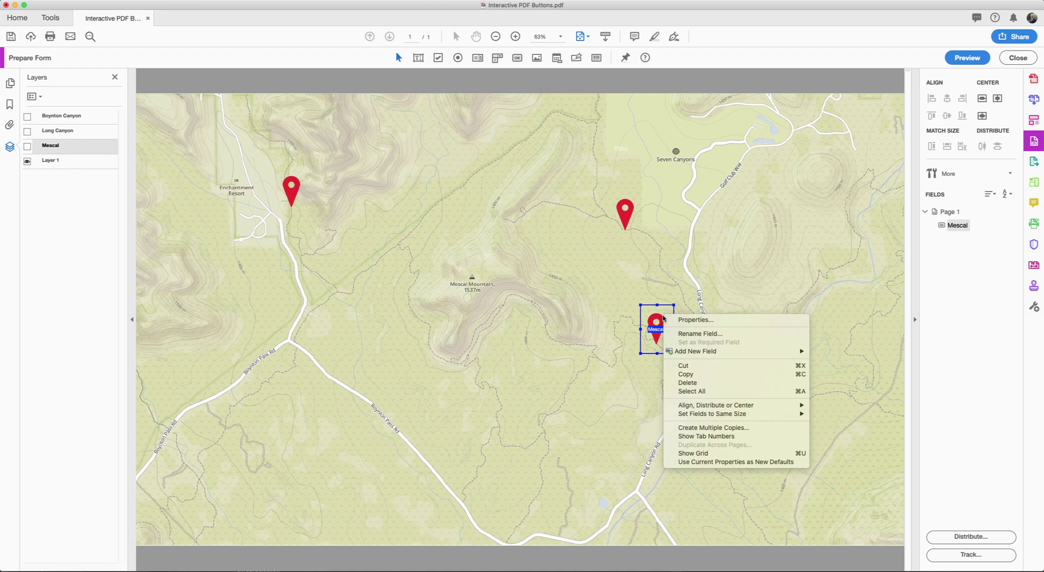
{"action": "left_click", "coordinate": [673, 320]}
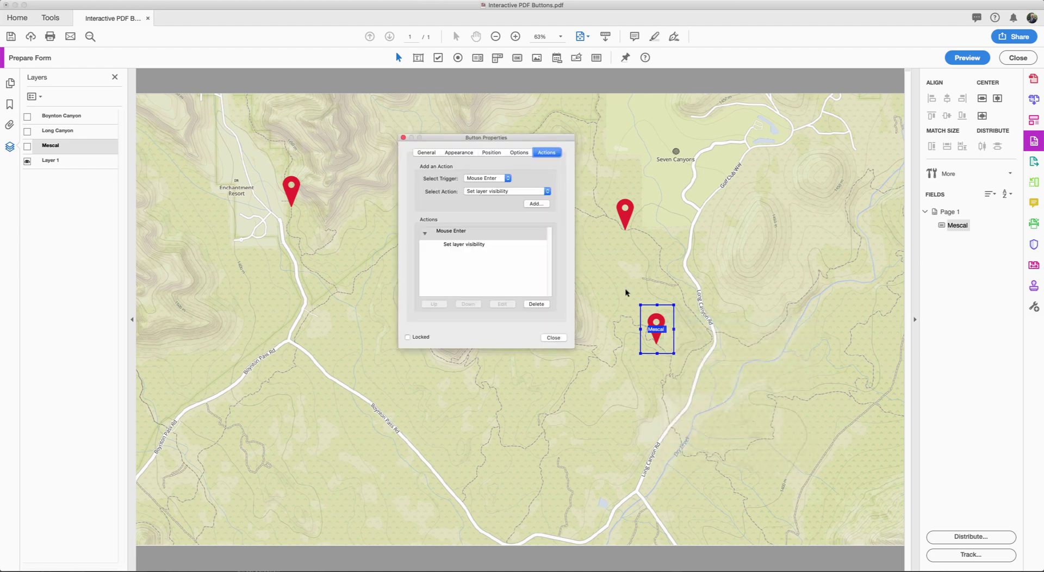
{"action": "left_click", "coordinate": [508, 178]}
{"action": "left_click", "coordinate": [476, 187]}
{"action": "left_click", "coordinate": [536, 204]}
{"action": "left_click", "coordinate": [652, 199]}
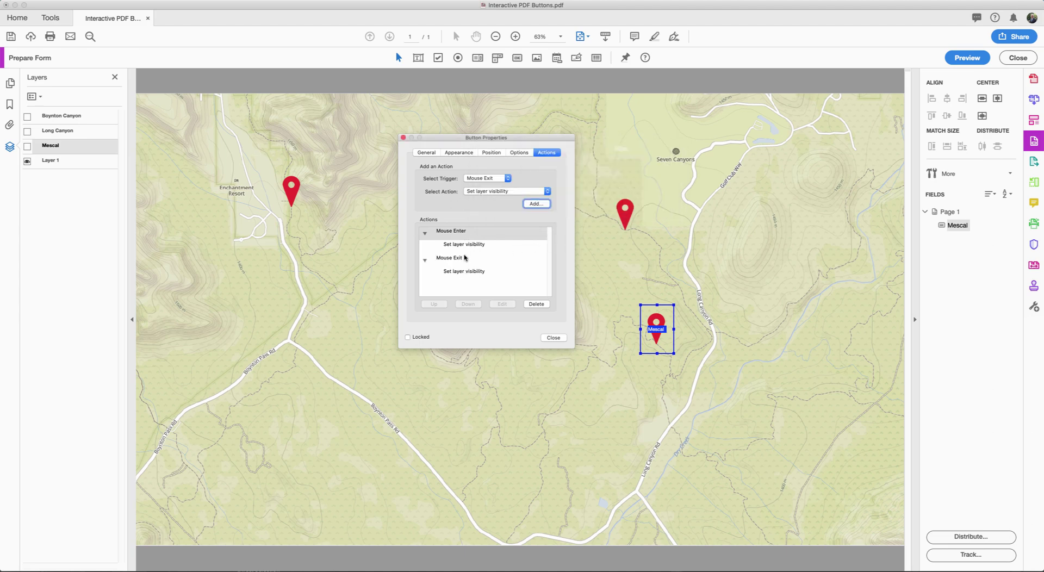
{"action": "left_click", "coordinate": [554, 338]}
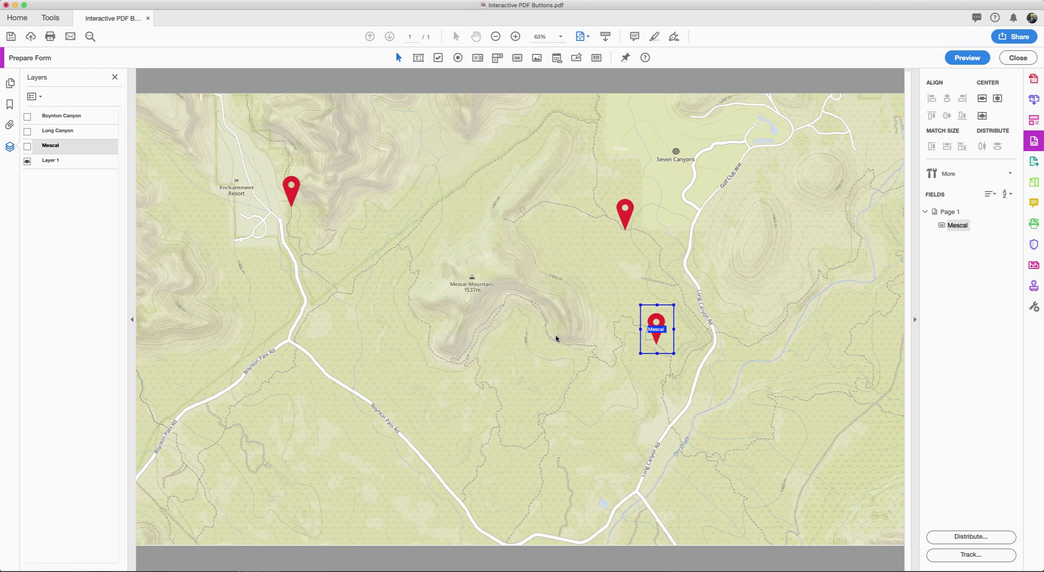
- Preview the form and hover the Mescal marker to check that the Mescal Trail label appears
{"action": "left_click", "coordinate": [966, 59]}
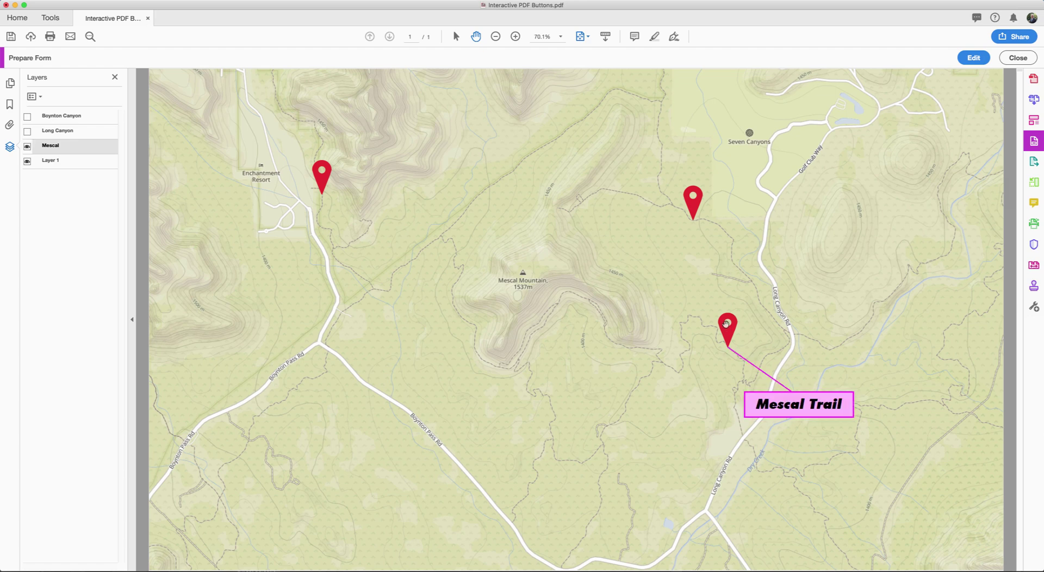
- Back in editing mode, show the Long Canyon layer and draw a 'Long Canyon' button over the middle pin
{"action": "left_click", "coordinate": [973, 58]}
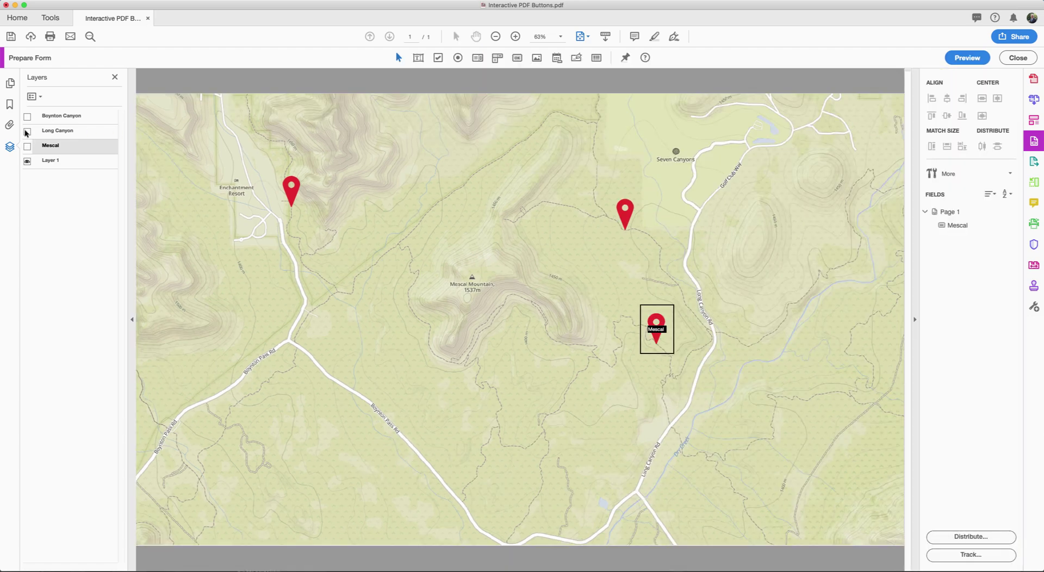
{"action": "left_click", "coordinate": [27, 132]}
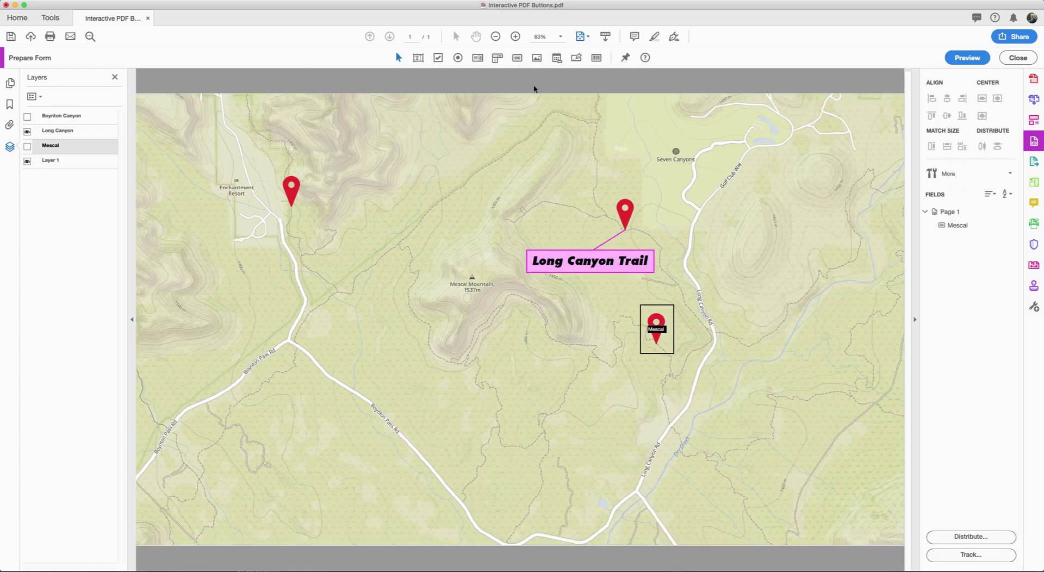
{"action": "left_click", "coordinate": [515, 57]}
{"action": "left_click_drag", "start_coordinate": [610, 187], "coordinate": [620, 256]}
{"action": "type", "text": "L"}
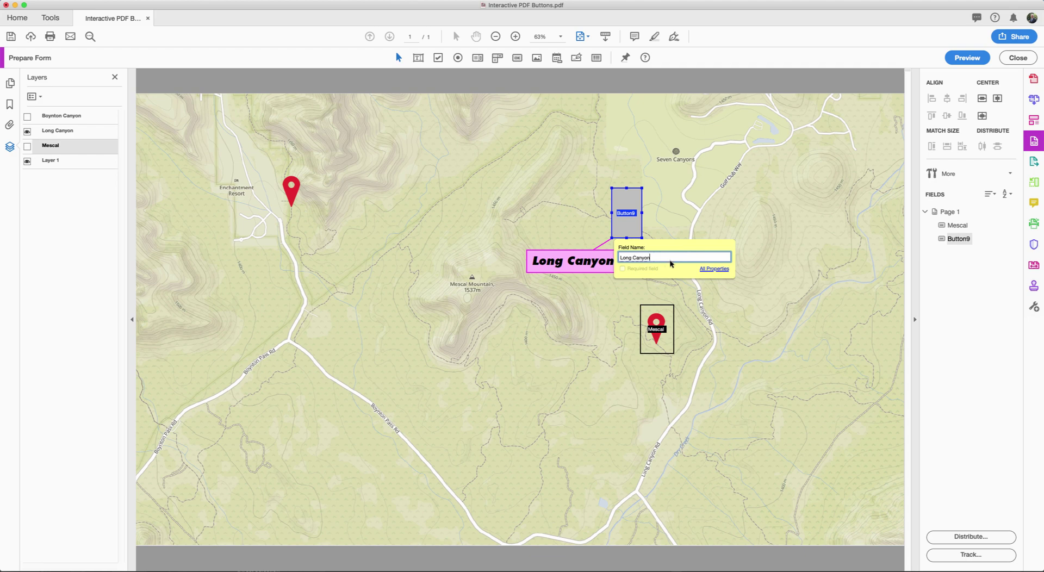
{"action": "type", "text": "ong Canyon"}
{"action": "left_click", "coordinate": [707, 269]}
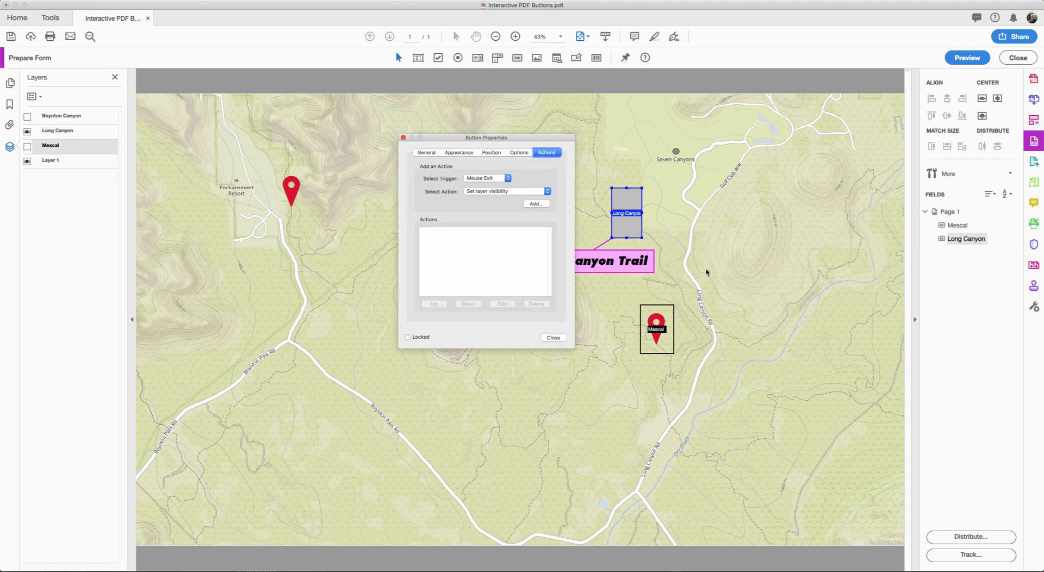
- Set the Long Canyon button's fill colour to transparent
{"action": "left_click", "coordinate": [462, 154]}
{"action": "left_click", "coordinate": [466, 191]}
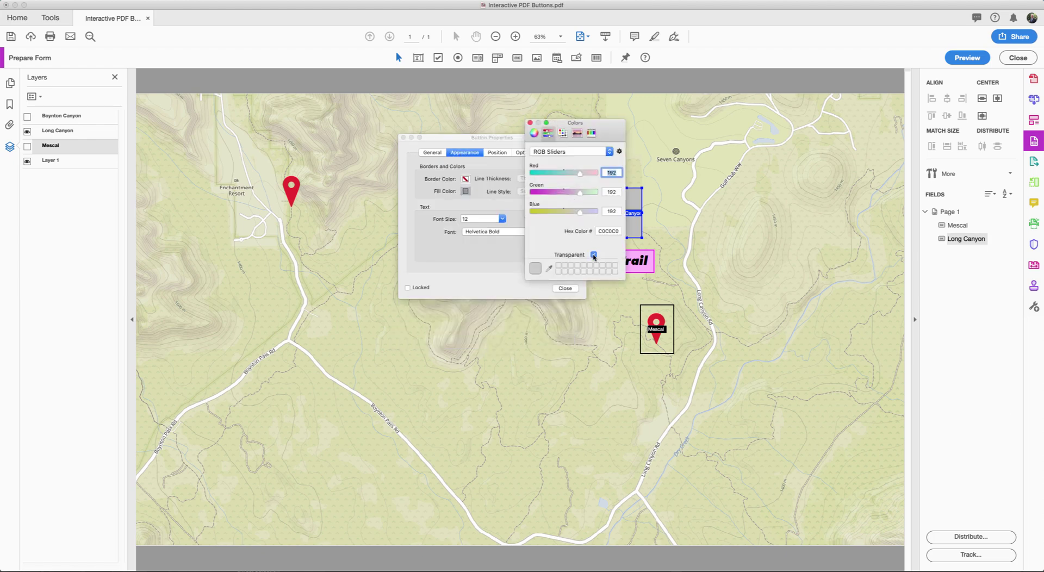
{"action": "left_click", "coordinate": [531, 123]}
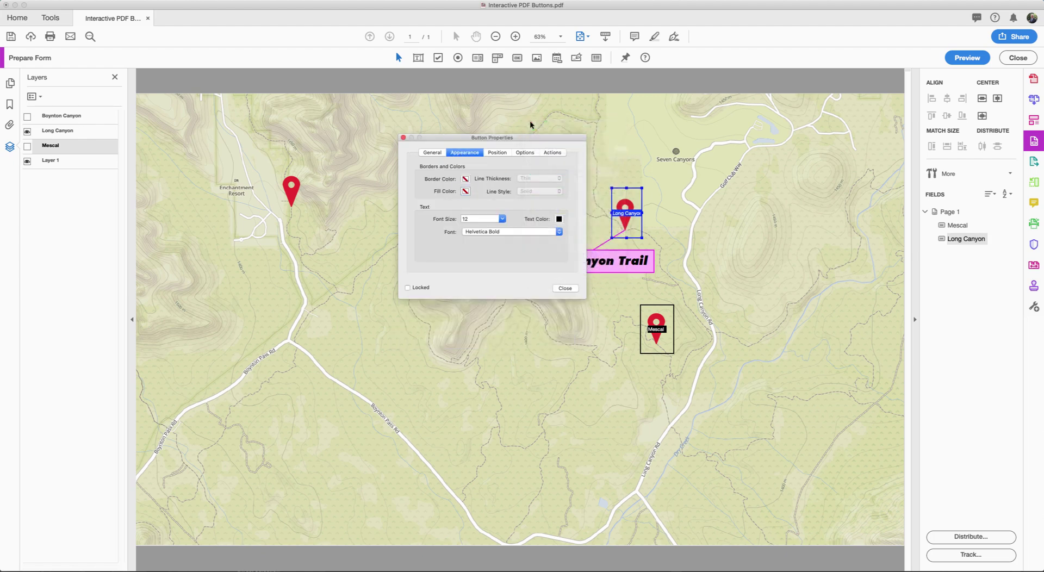
- Add a Mouse Enter action that sets layer visibility to show the Long Canyon label
{"action": "left_click", "coordinate": [528, 152]}
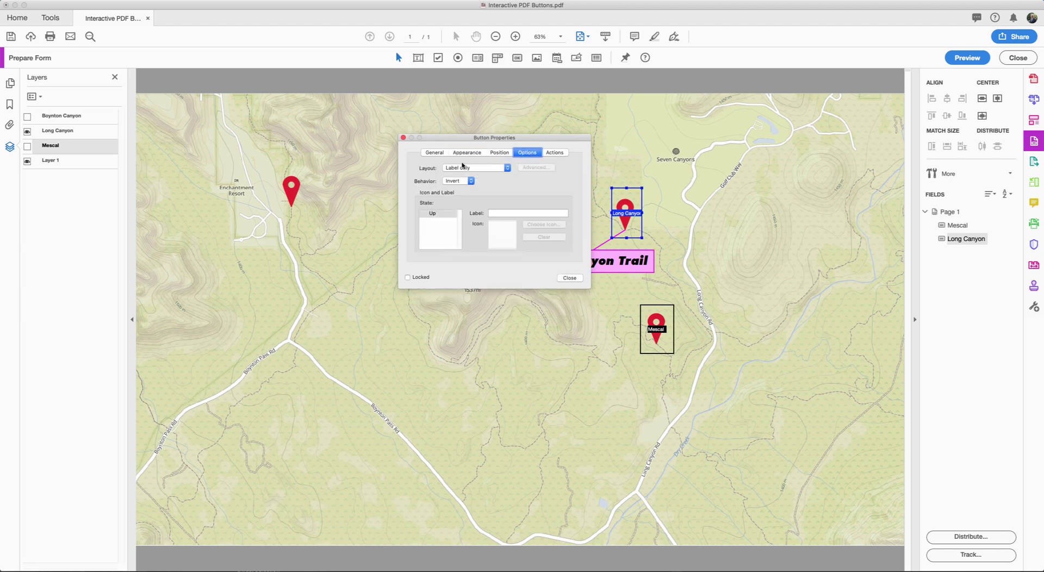
{"action": "left_click", "coordinate": [554, 153]}
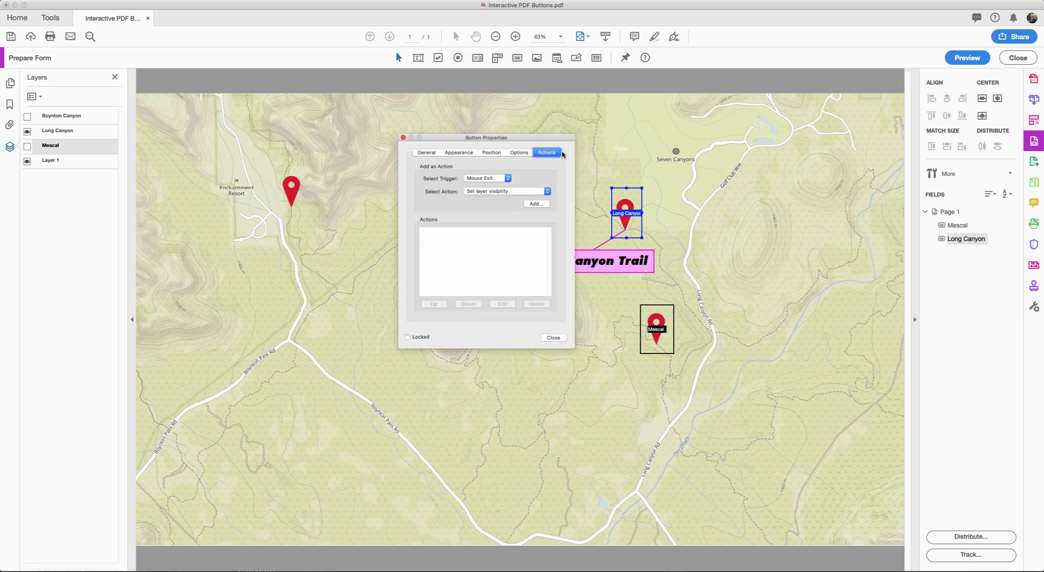
{"action": "left_click", "coordinate": [508, 178]}
{"action": "left_click", "coordinate": [492, 169]}
{"action": "left_click", "coordinate": [537, 204]}
{"action": "left_click", "coordinate": [635, 199]}
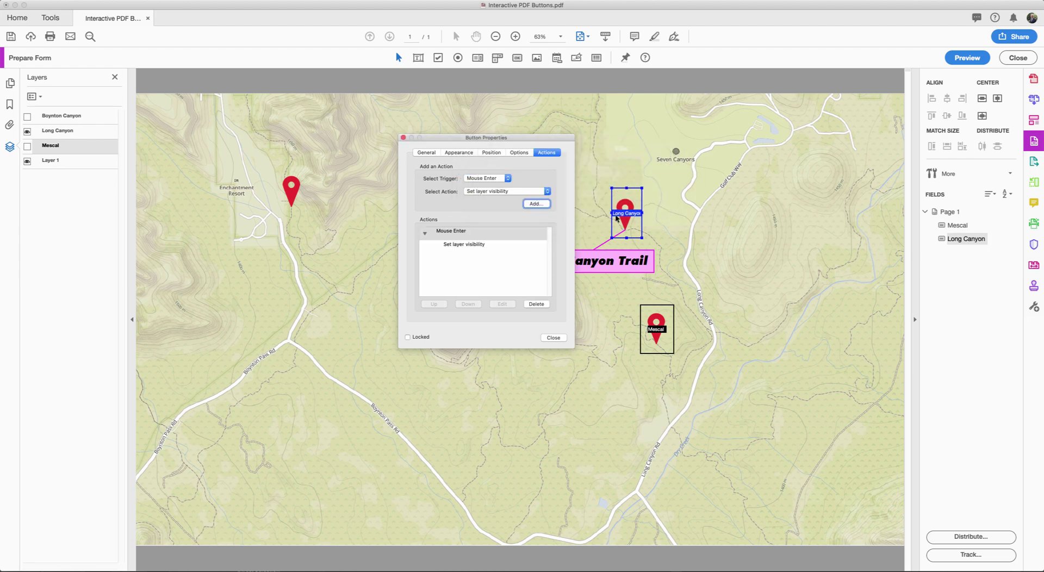
{"action": "left_click", "coordinate": [553, 337]}
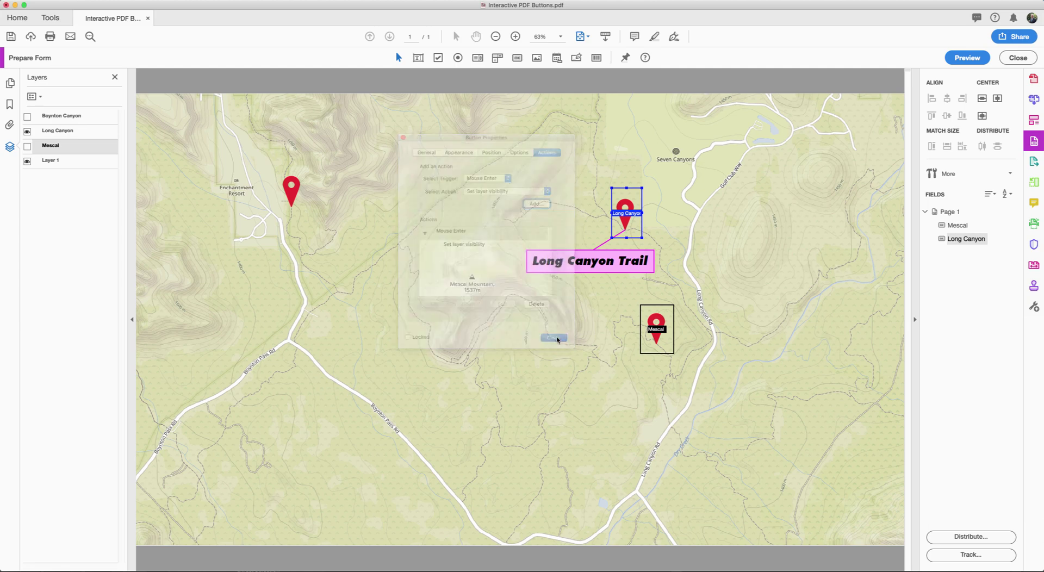
- Hide the Long Canyon layer and give its button a Mouse Exit set-layer-visibility action
{"action": "left_click", "coordinate": [27, 132]}
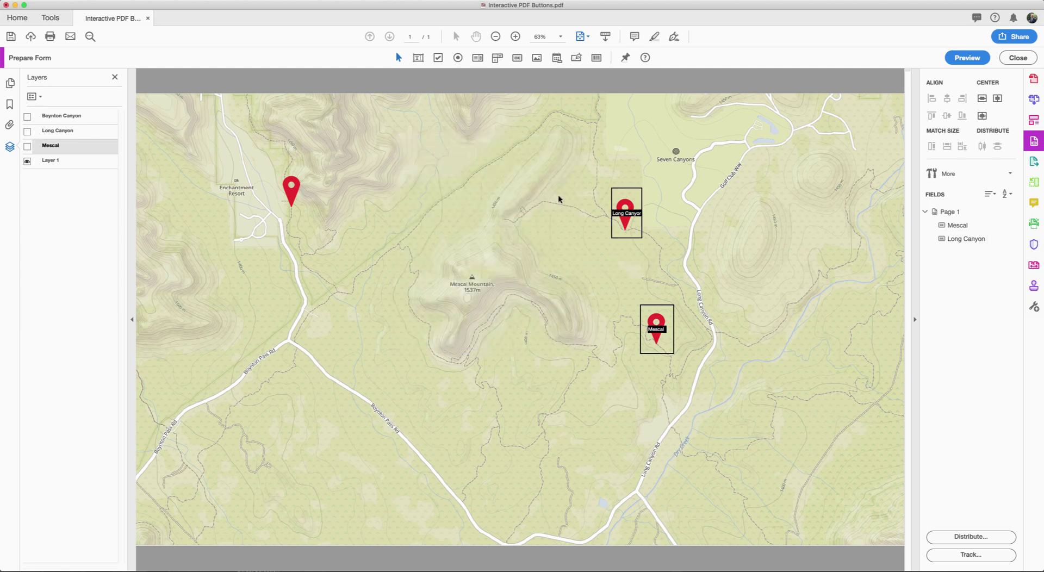
{"action": "left_click", "coordinate": [635, 197]}
{"action": "right_click", "coordinate": [634, 197]}
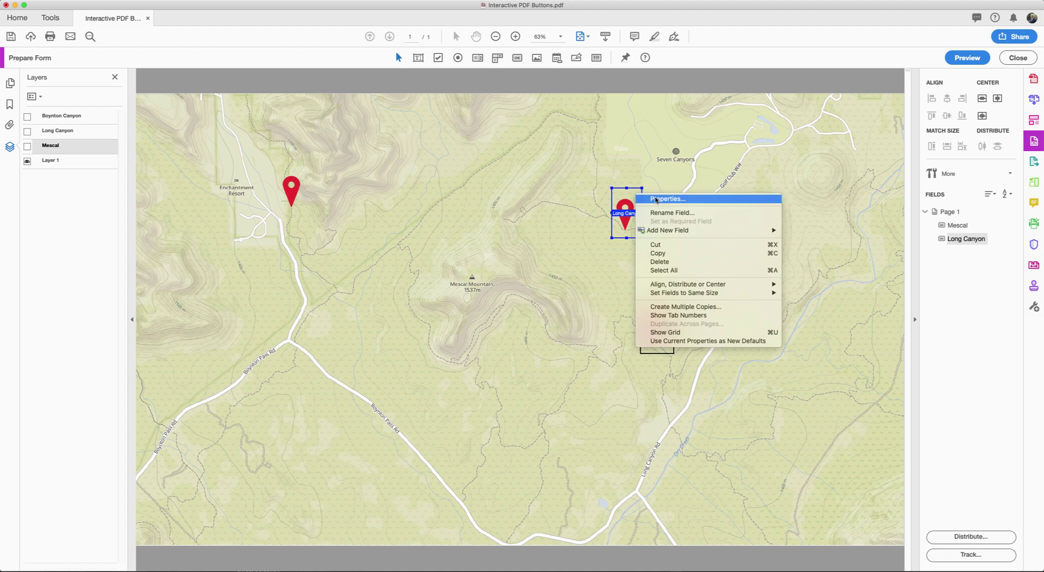
{"action": "left_click", "coordinate": [655, 199]}
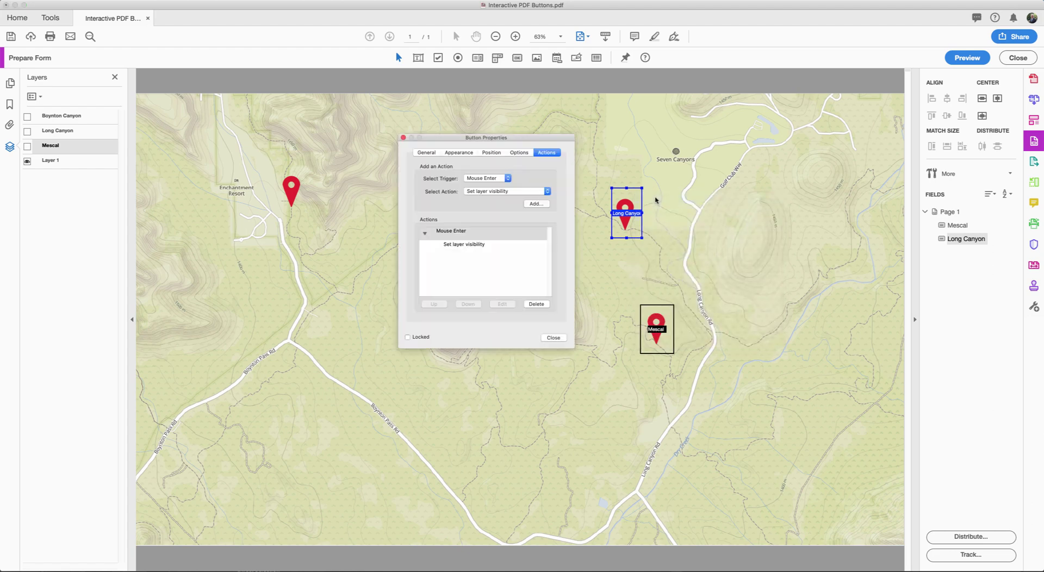
{"action": "left_click", "coordinate": [507, 179]}
{"action": "left_click", "coordinate": [494, 186]}
{"action": "left_click", "coordinate": [535, 204]}
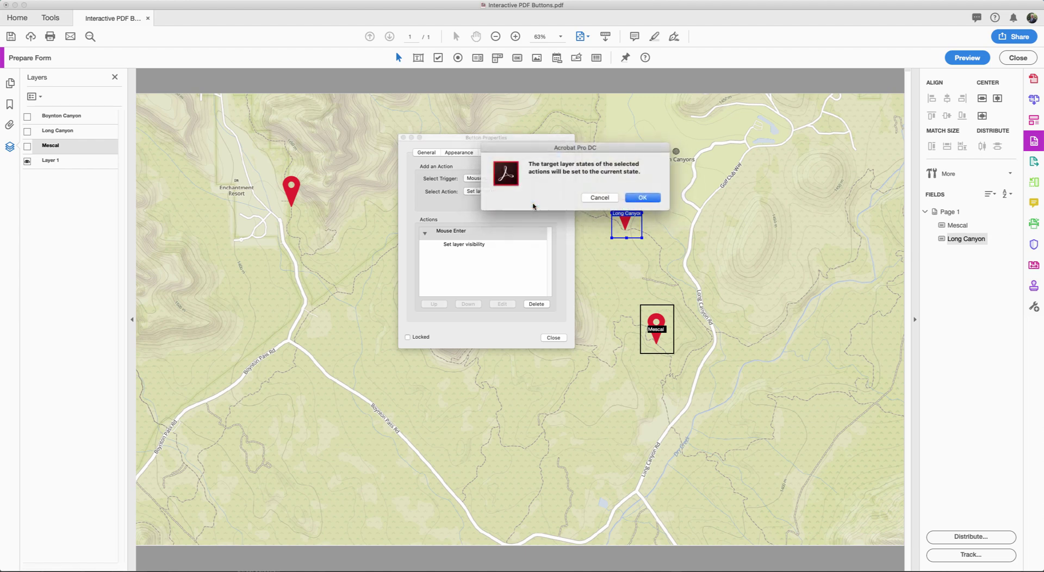
{"action": "left_click", "coordinate": [640, 199]}
{"action": "left_click", "coordinate": [554, 338]}
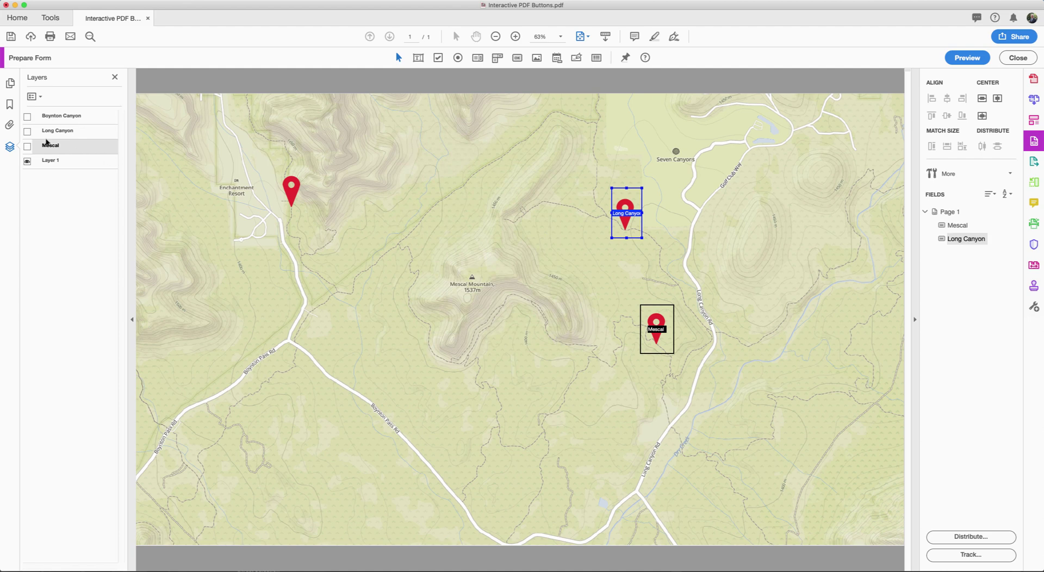
- Show the Boynton Canyon layer and draw a 'Boynton Canyon' button over the left pin
{"action": "left_click", "coordinate": [27, 116]}
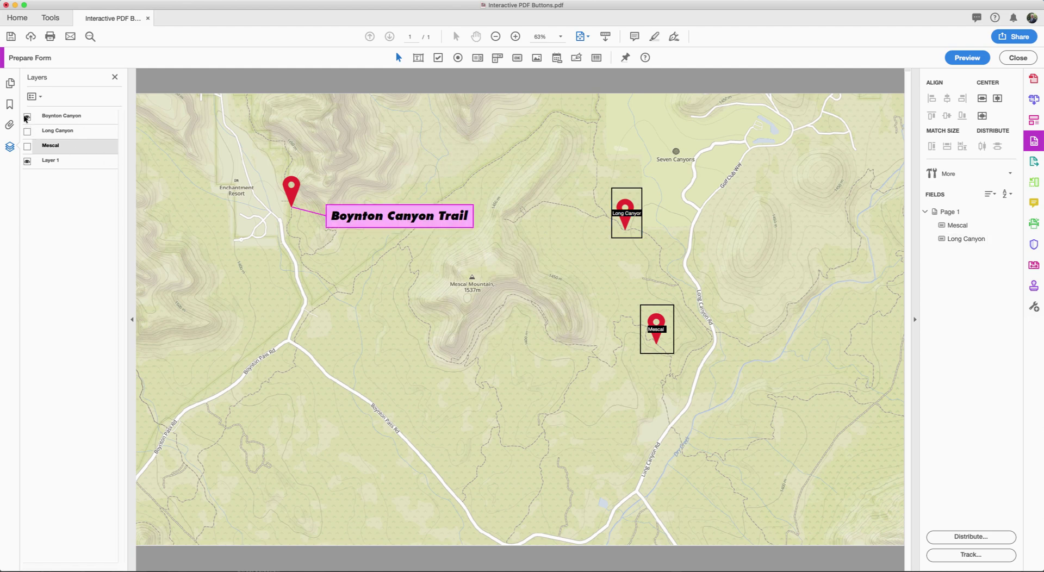
{"action": "left_click", "coordinate": [517, 58]}
{"action": "left_click_drag", "start_coordinate": [276, 164], "coordinate": [306, 216]}
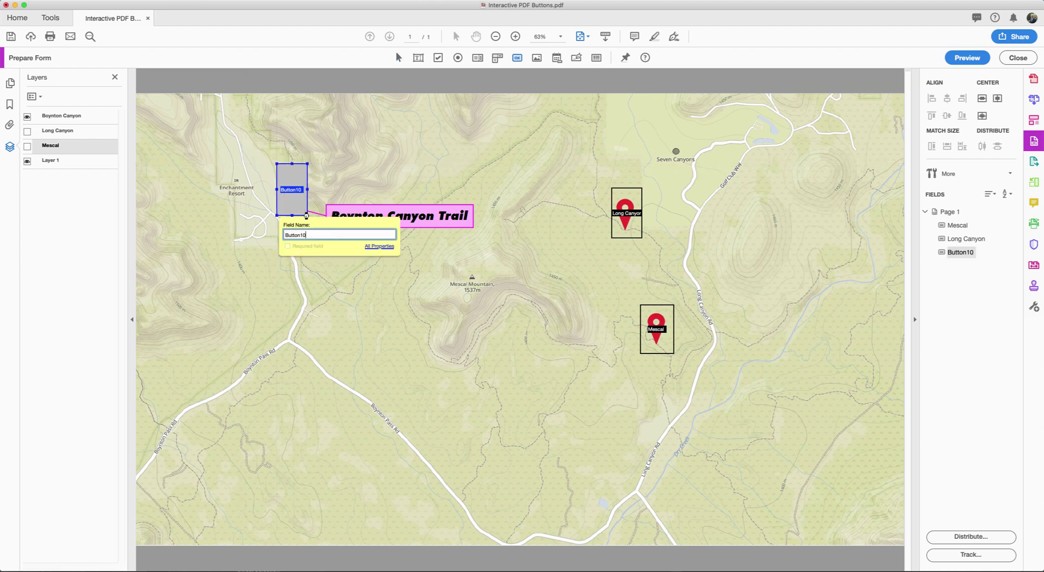
{"action": "double_click", "coordinate": [314, 234]}
{"action": "type", "text": "Boynton Canyon"}
{"action": "left_click", "coordinate": [371, 247]}
- Give the Boynton Canyon button a transparent fill and a Mouse Enter set-layer-visibility action
{"action": "left_click", "coordinate": [455, 154]}
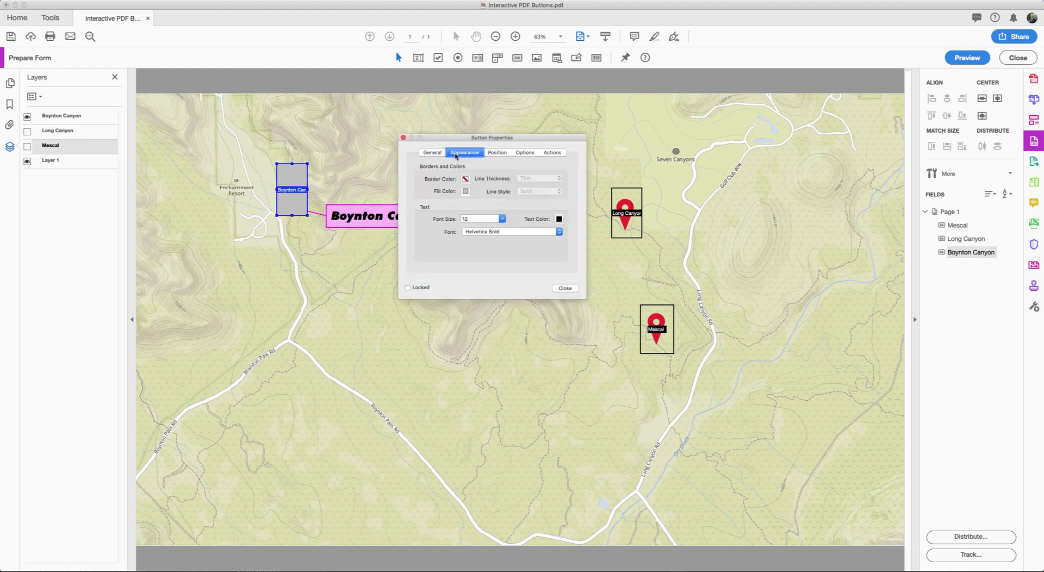
{"action": "left_click", "coordinate": [466, 191]}
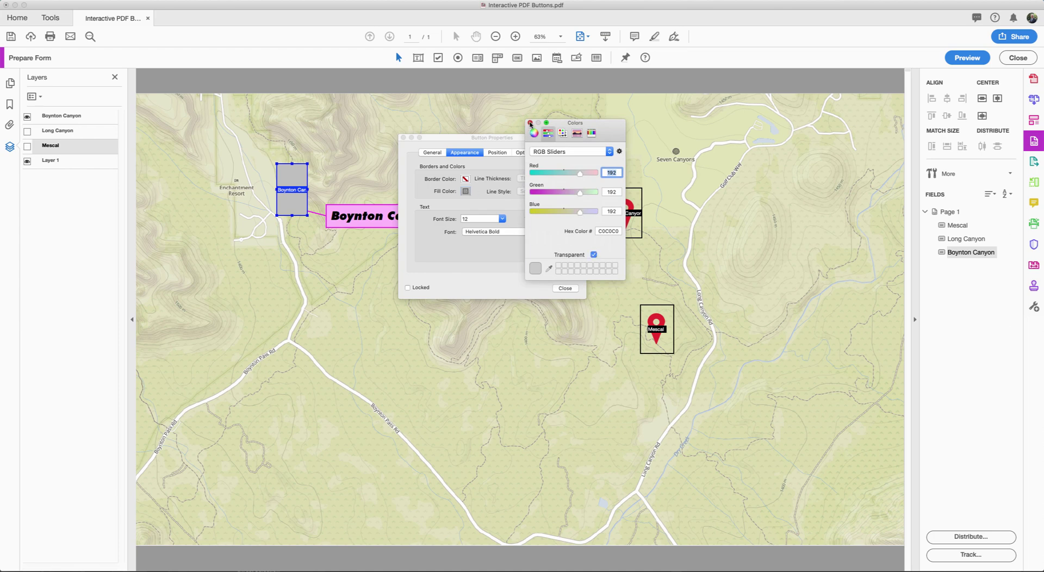
{"action": "left_click", "coordinate": [530, 122]}
{"action": "left_click", "coordinate": [520, 152]}
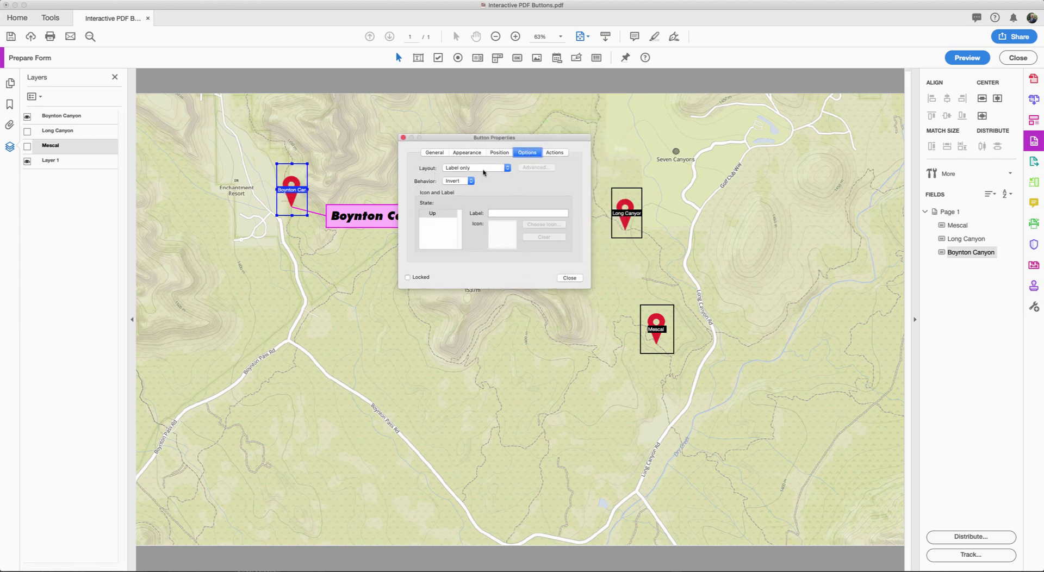
{"action": "left_click", "coordinate": [554, 153]}
{"action": "left_click", "coordinate": [508, 181]}
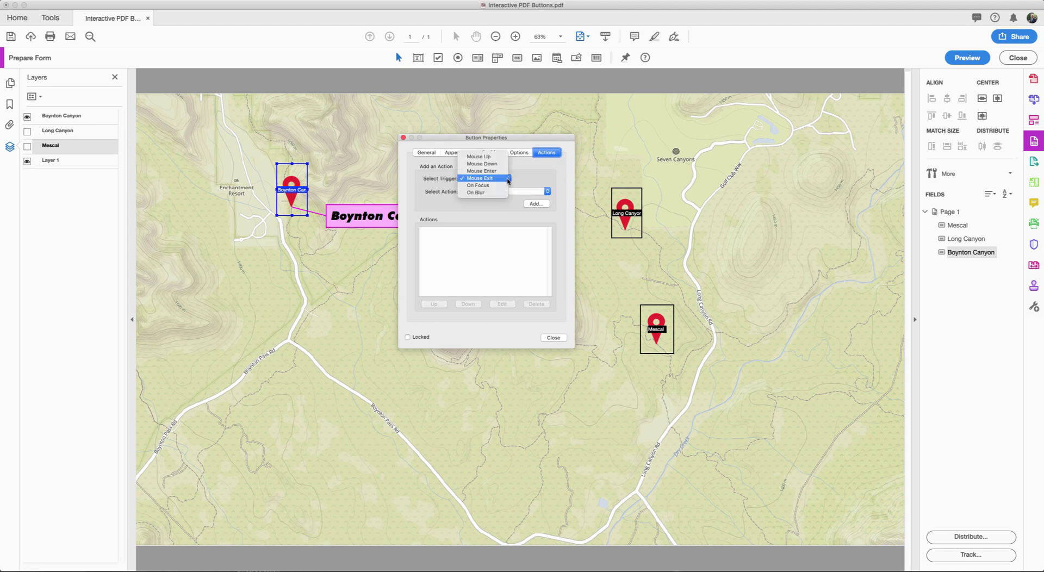
{"action": "left_click", "coordinate": [503, 174]}
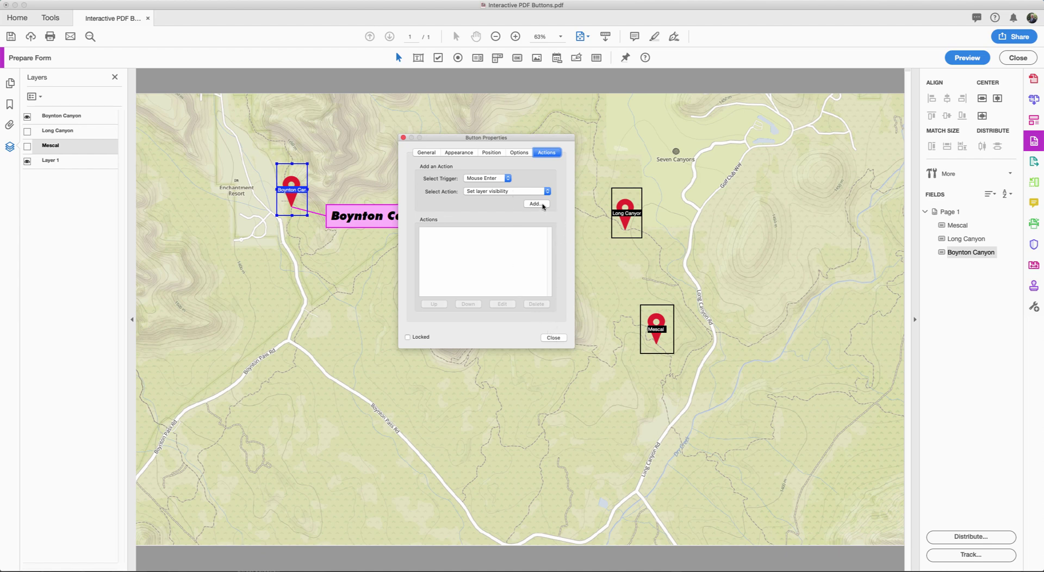
{"action": "left_click", "coordinate": [536, 203]}
{"action": "left_click", "coordinate": [641, 198]}
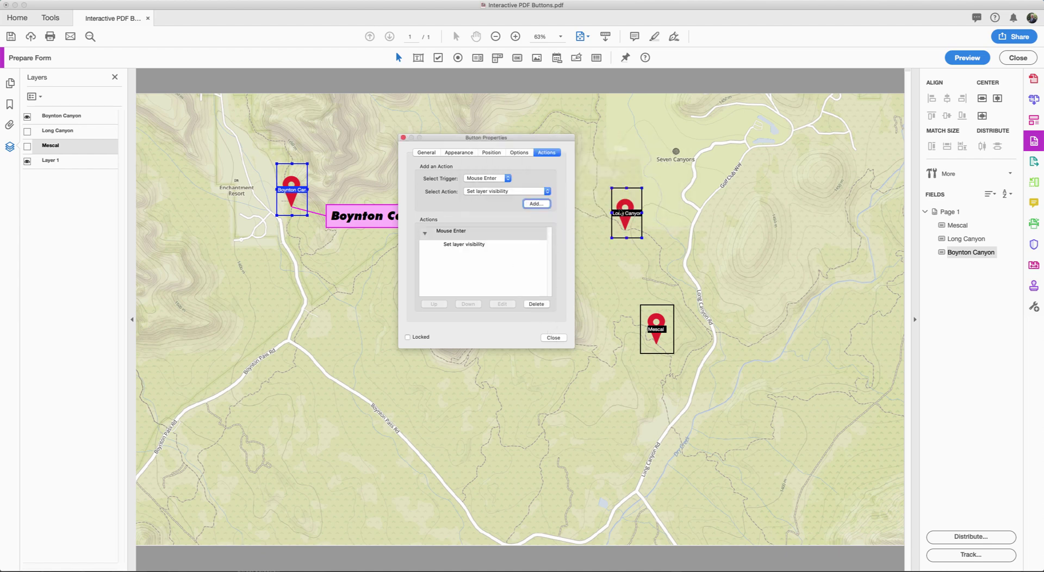
{"action": "left_click", "coordinate": [553, 338]}
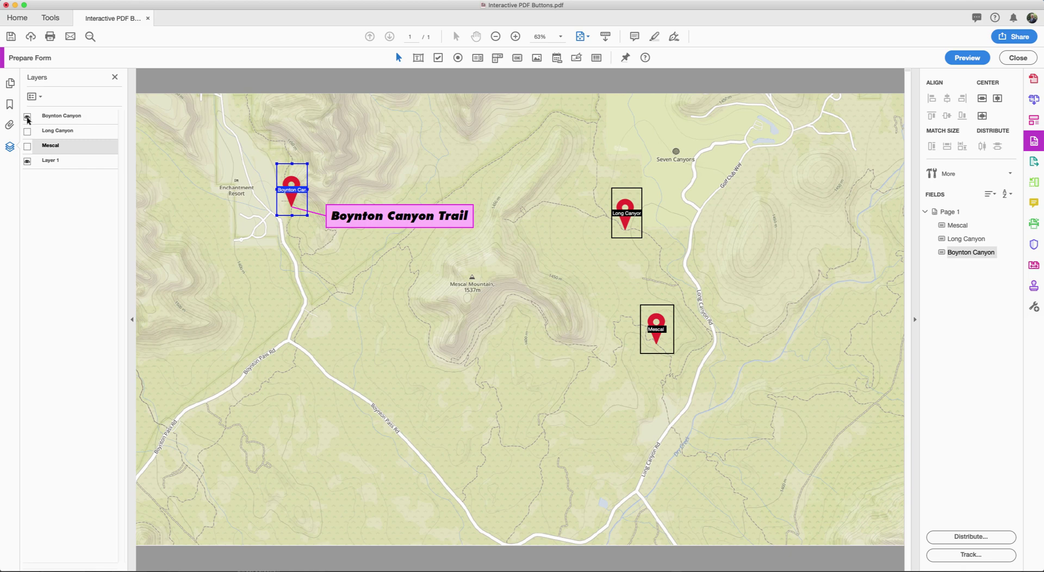
- Hide the Boynton Canyon layer, add a Mouse Exit layer-visibility action to its button, and preview
{"action": "left_click", "coordinate": [27, 117]}
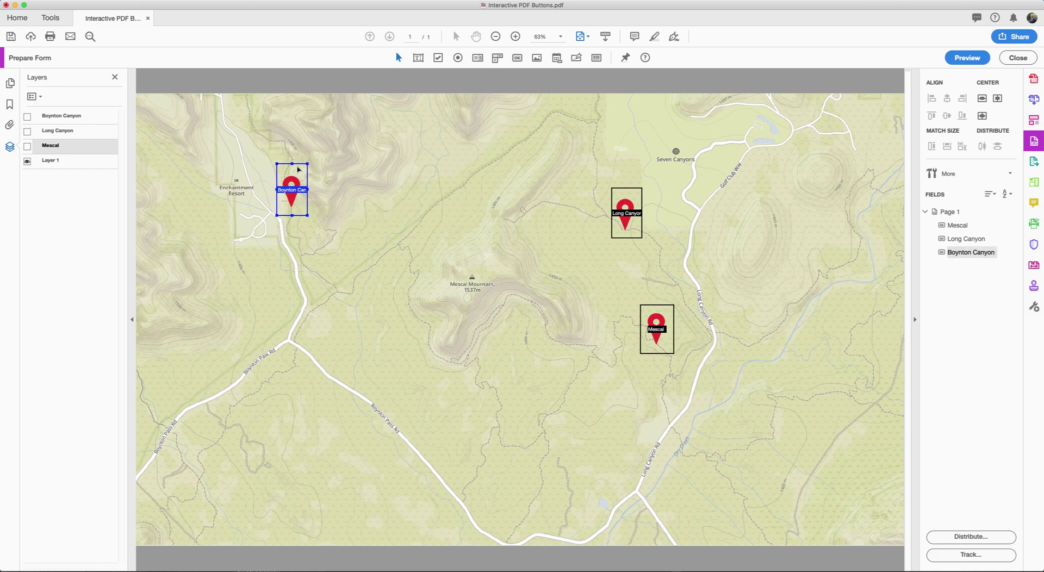
{"action": "right_click", "coordinate": [298, 170]}
{"action": "left_click", "coordinate": [332, 174]}
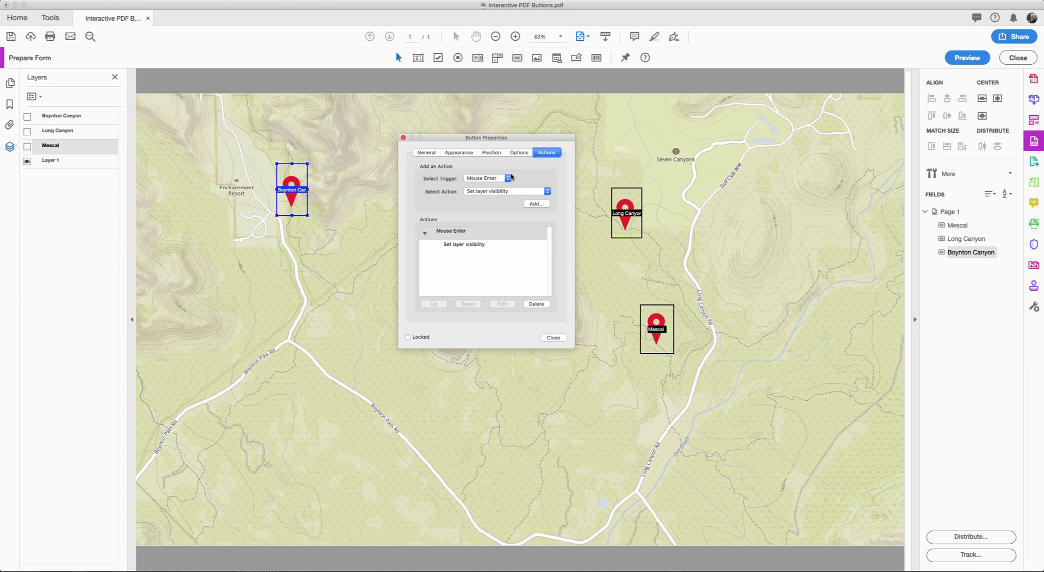
{"action": "left_click", "coordinate": [507, 178]}
{"action": "left_click", "coordinate": [503, 187]}
{"action": "left_click", "coordinate": [535, 203]}
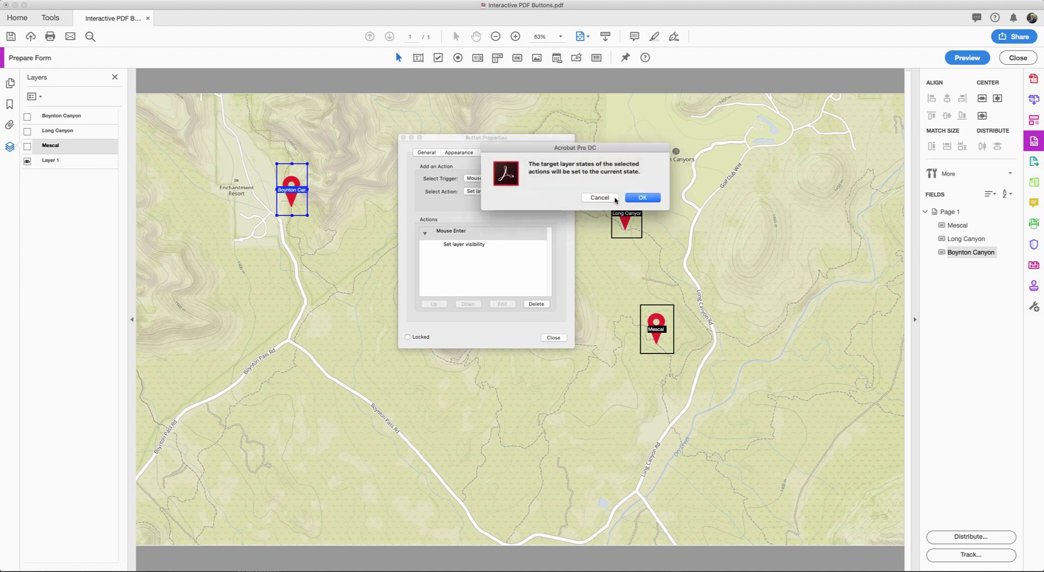
{"action": "left_click", "coordinate": [638, 199]}
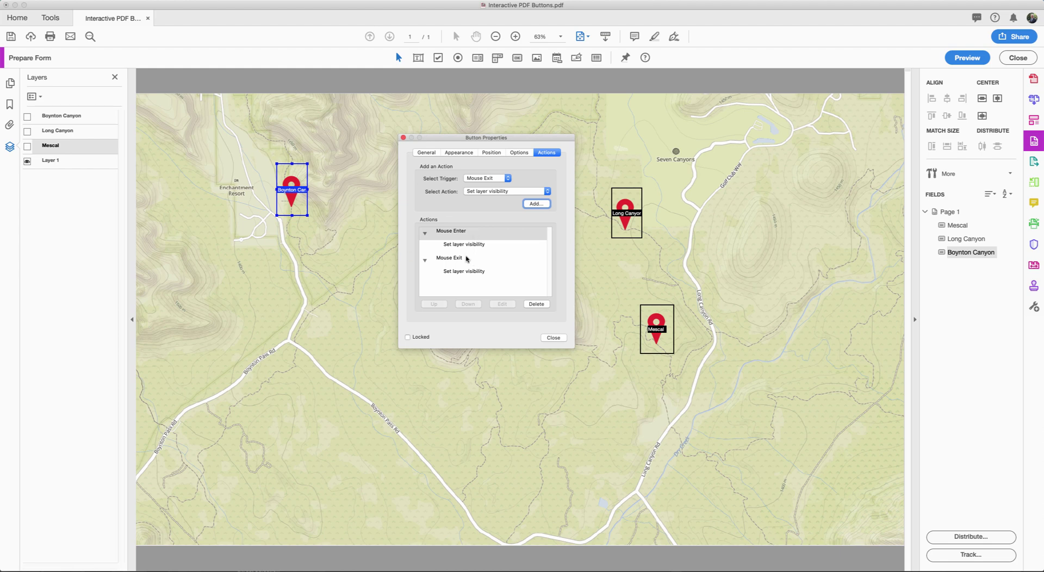
{"action": "left_click", "coordinate": [553, 338]}
{"action": "left_click", "coordinate": [967, 57]}
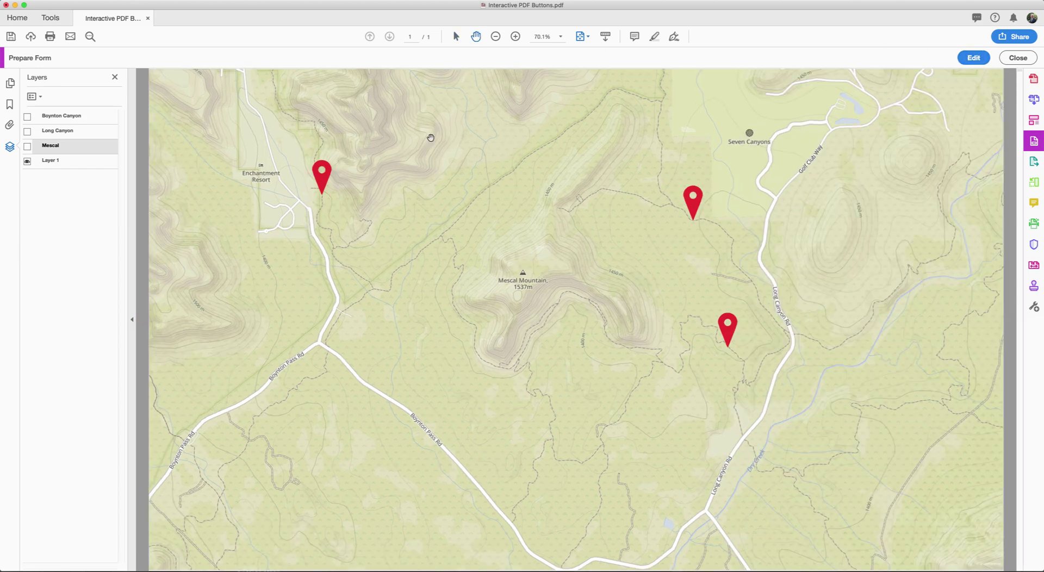
{"action": "mouse_move", "coordinate": [320, 178]}
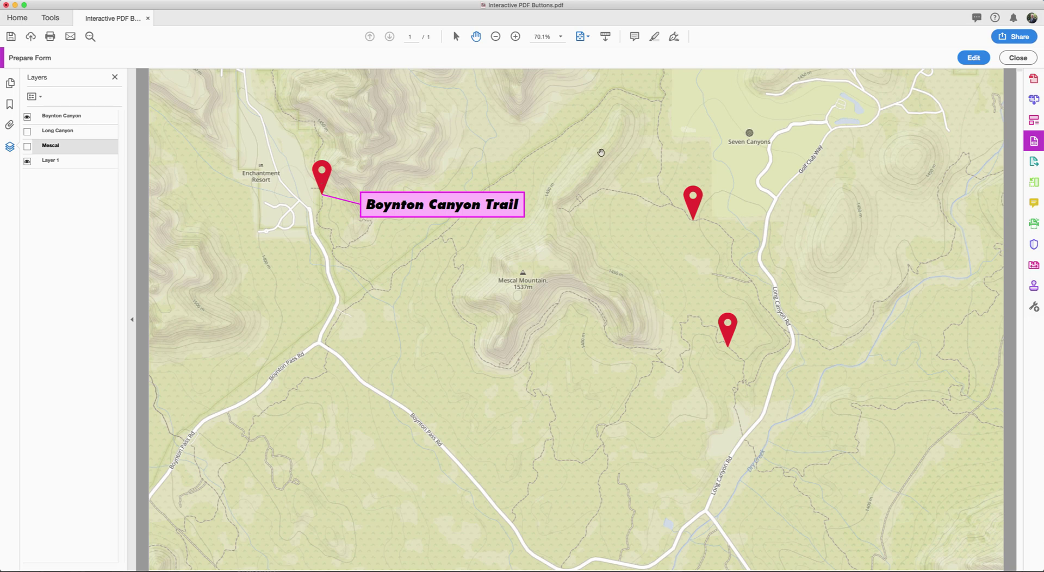
{"action": "mouse_move", "coordinate": [692, 195]}
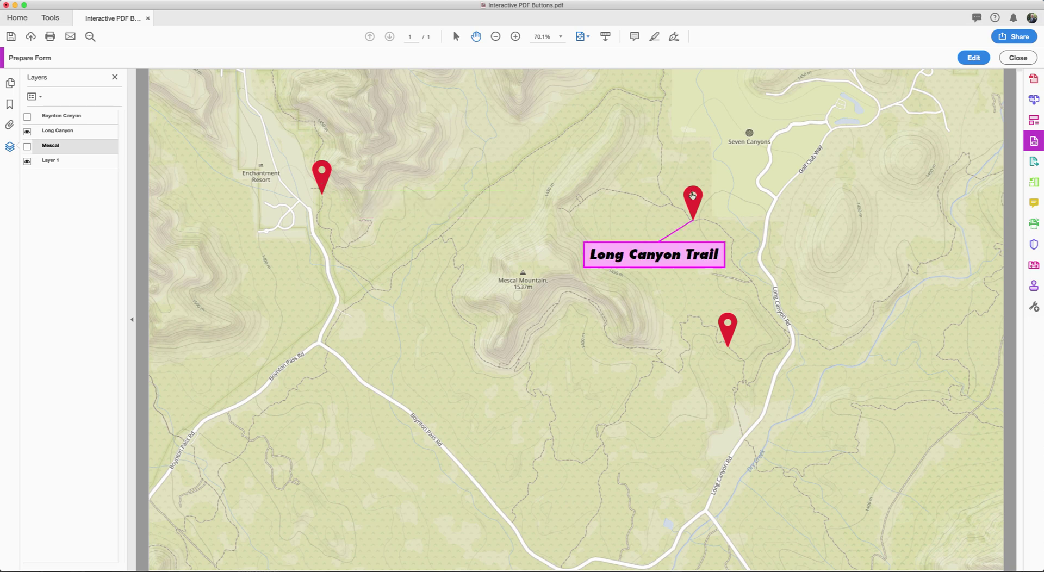
{"action": "mouse_move", "coordinate": [732, 322]}
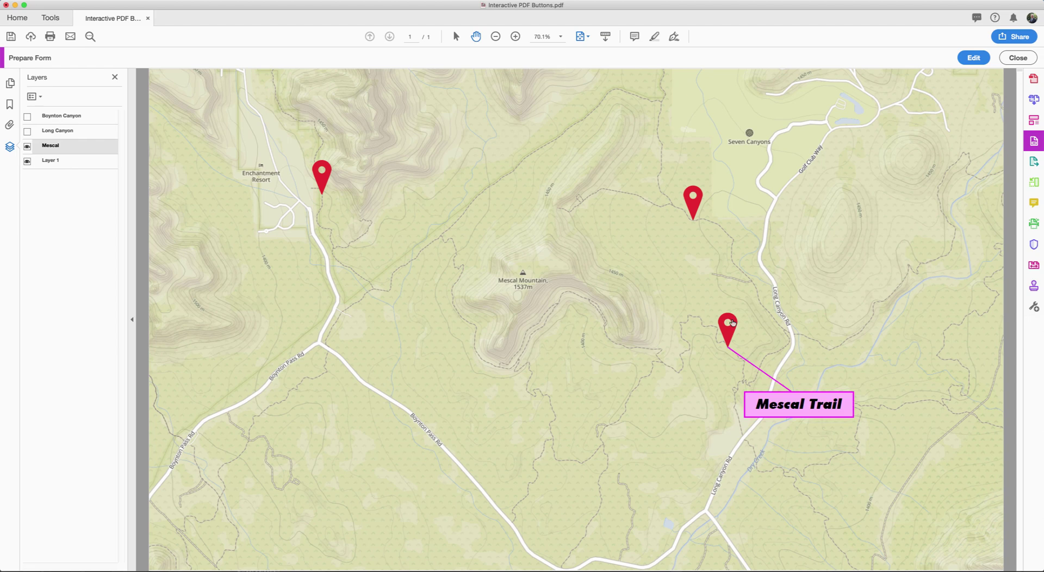